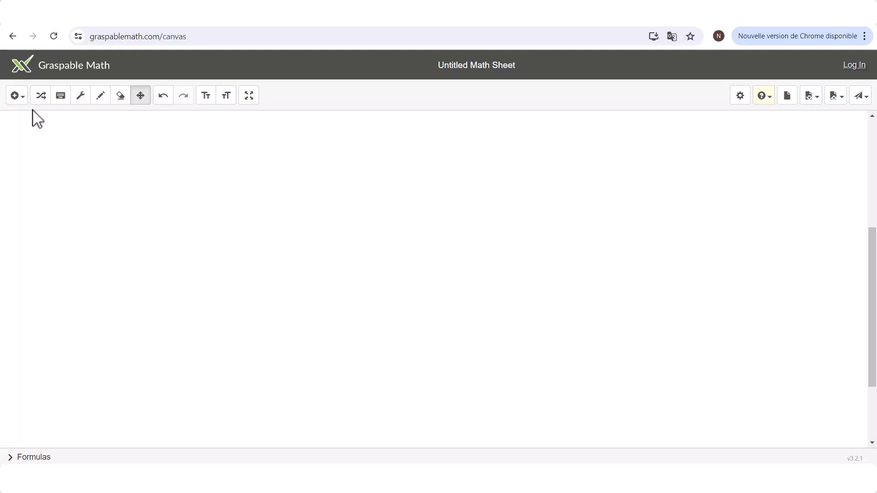
# - Insert the math expression 3x² − 5x + 4 + 6x² − 2x + 10 on the canvas
pyautogui.click(16, 96)
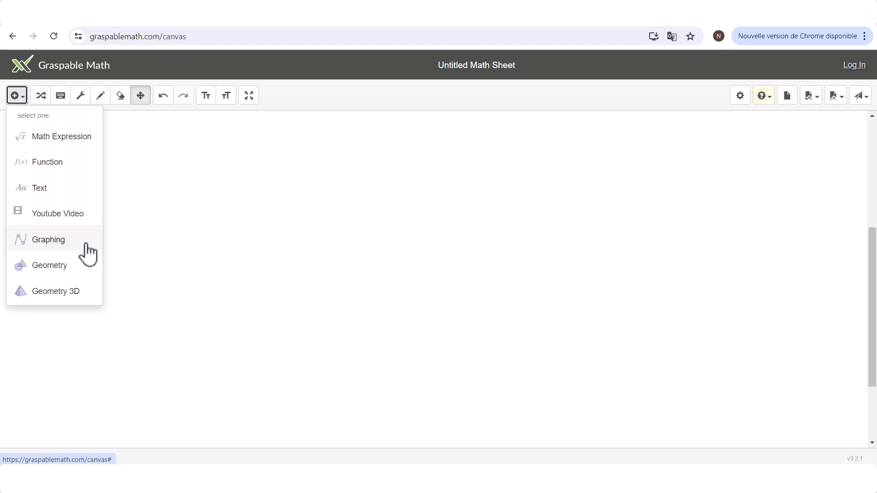
pyautogui.click(69, 135)
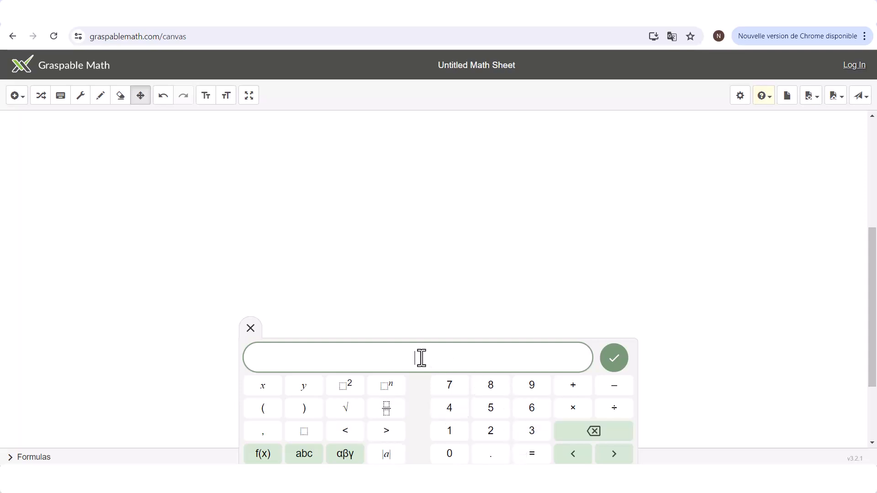
pyautogui.write('3x^2')
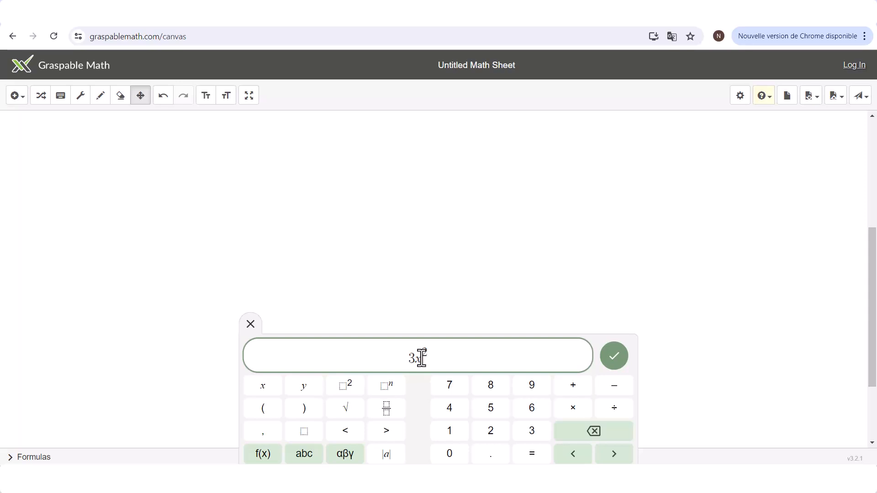
pyautogui.write('+5x')
pyautogui.write('+4+')
pyautogui.write('6x')
pyautogui.write('^2')
pyautogui.write('-')
pyautogui.write('2x+1')
pyautogui.write('0')
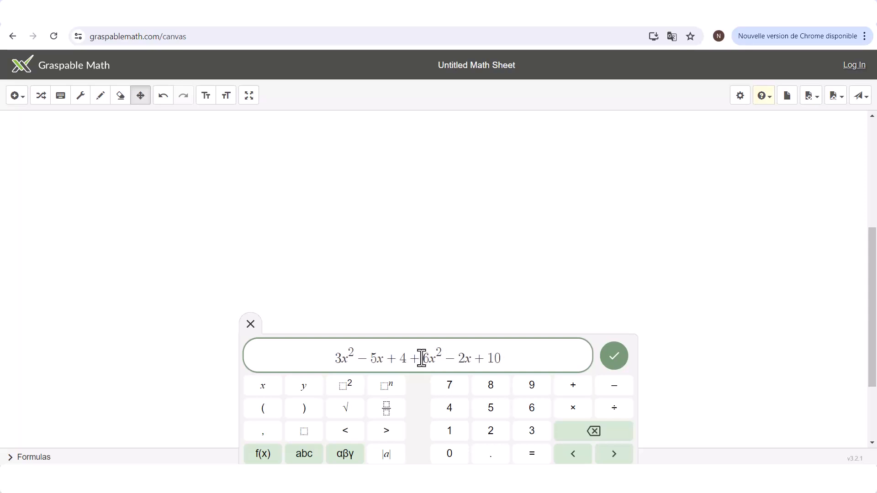
pyautogui.click(612, 365)
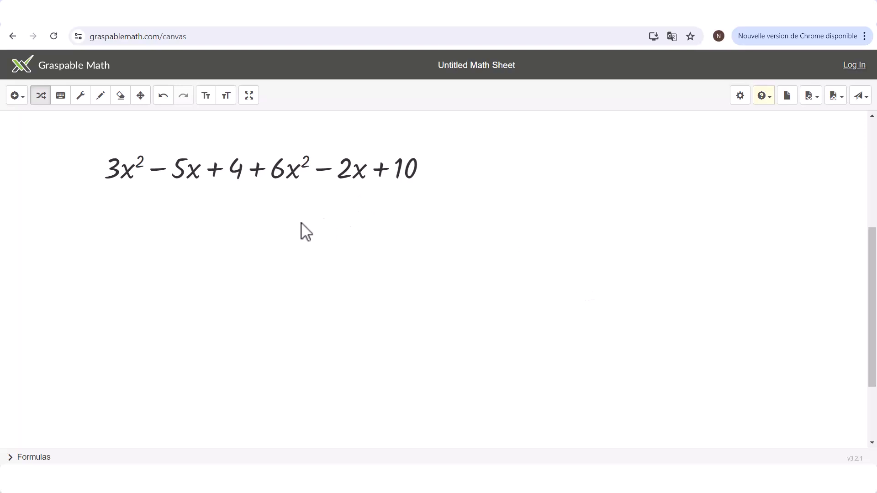
# - Rearrange the expression so like terms sit side by side as 6x² + 3x² − 5x − 2x + 4 + 10
pyautogui.moveTo(259, 177); pyautogui.dragTo(135, 195)
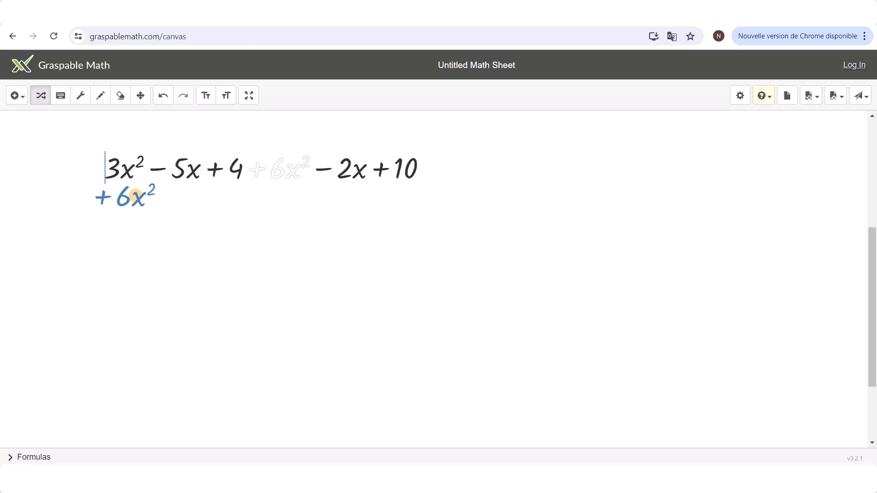
pyautogui.moveTo(135, 195); pyautogui.dragTo(135, 195)
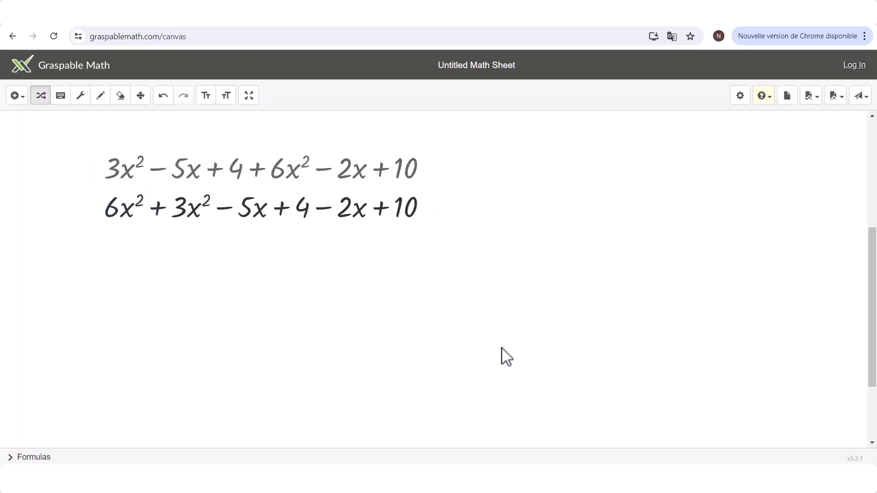
pyautogui.moveTo(328, 209); pyautogui.dragTo(282, 223)
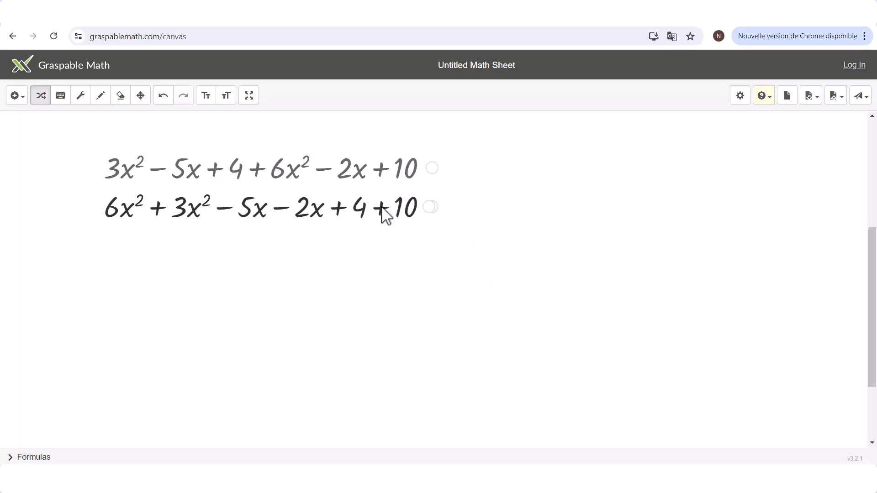
# - Combine the constants, the x terms and the x² terms, and collapse the intermediate lines between the original and simplified expressions
pyautogui.click(382, 208)
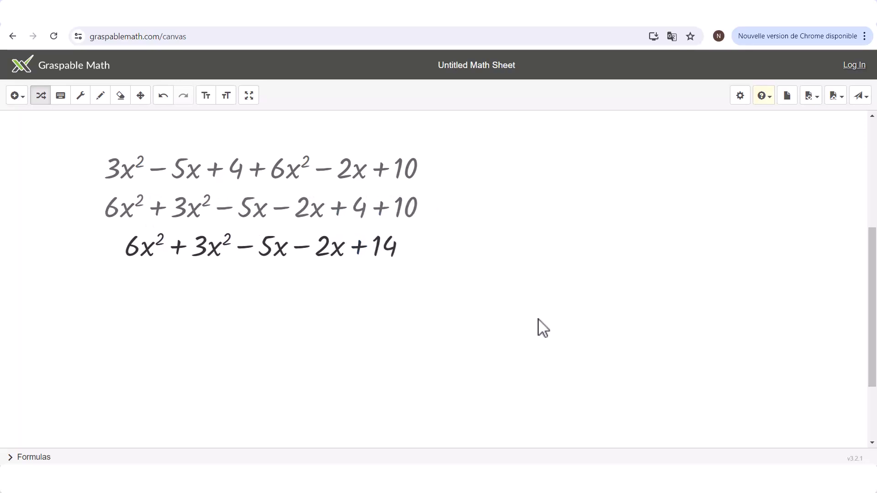
pyautogui.click(305, 250)
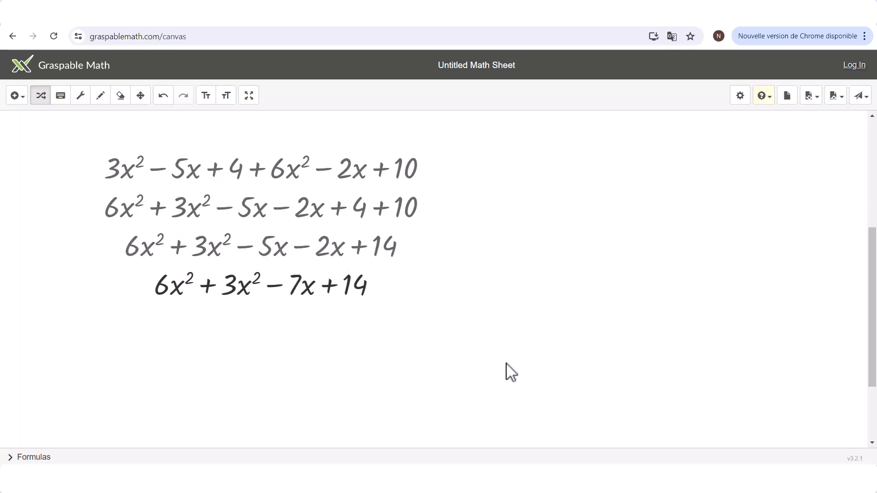
pyautogui.click(208, 286)
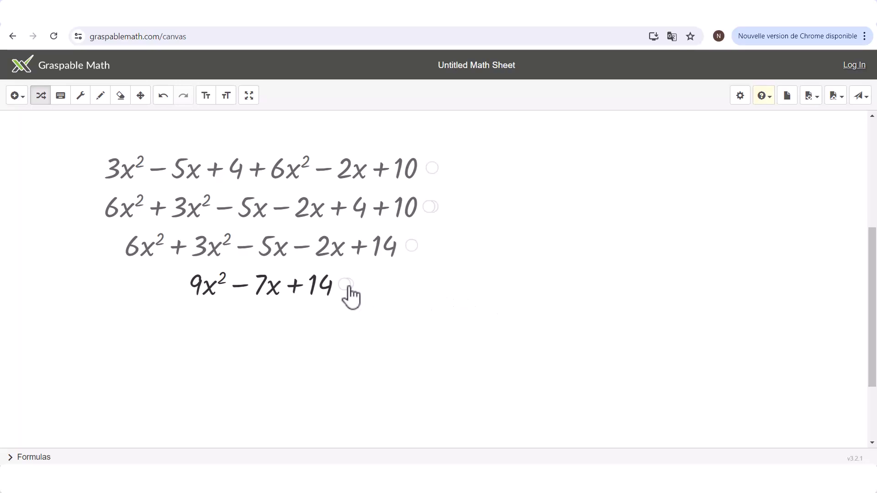
pyautogui.moveTo(348, 286); pyautogui.dragTo(344, 208)
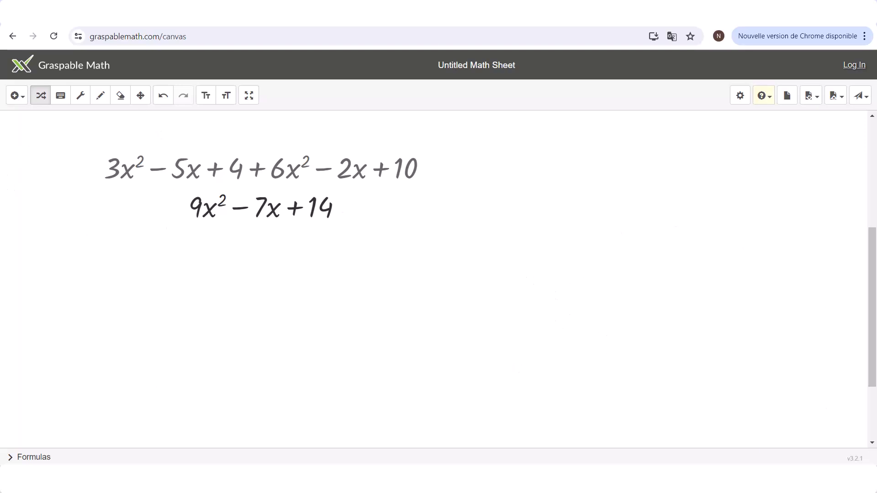
# - Shift the simplified derivation slightly on the canvas and delete it
pyautogui.click(141, 97)
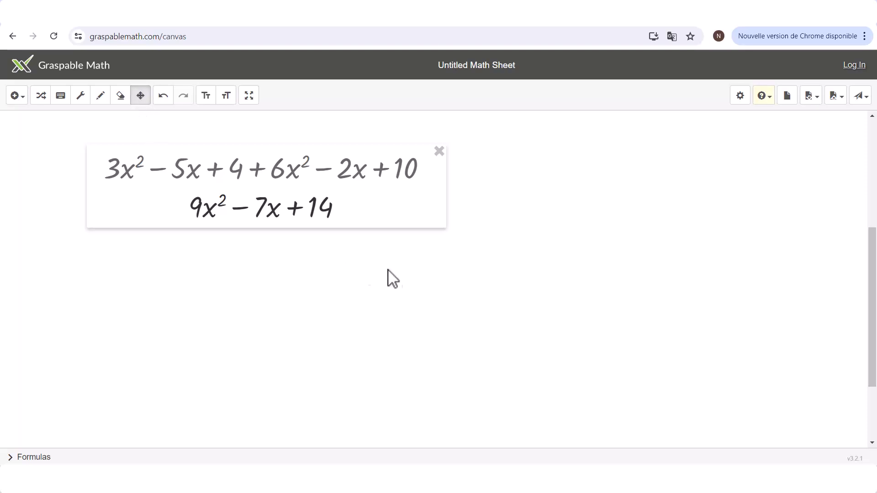
pyautogui.moveTo(393, 204); pyautogui.dragTo(411, 207)
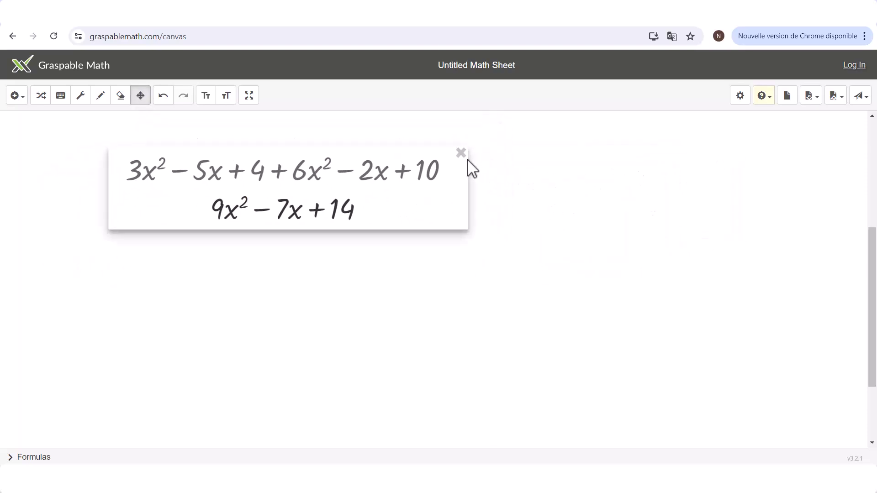
pyautogui.click(461, 154)
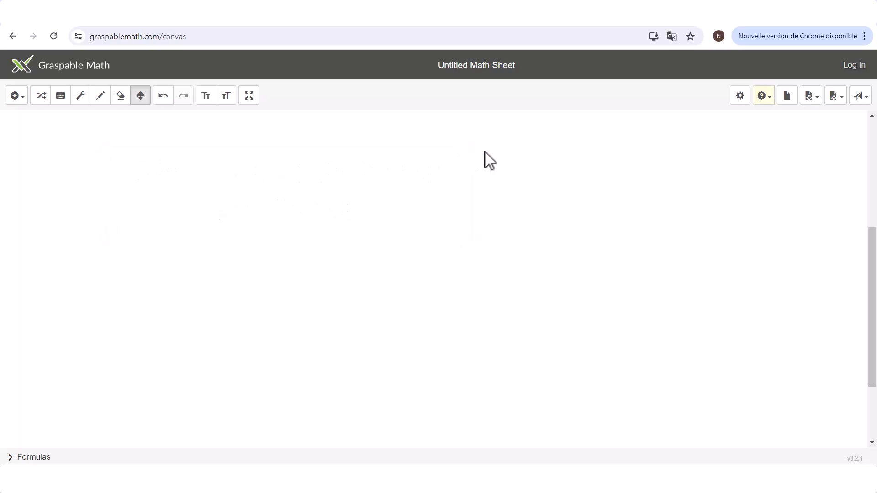
# - Insert the math expression (5x² − 3x)(2x + 3) + (6x² − 7x)(2x − 7) on the canvas
pyautogui.click(24, 95)
pyautogui.click(53, 140)
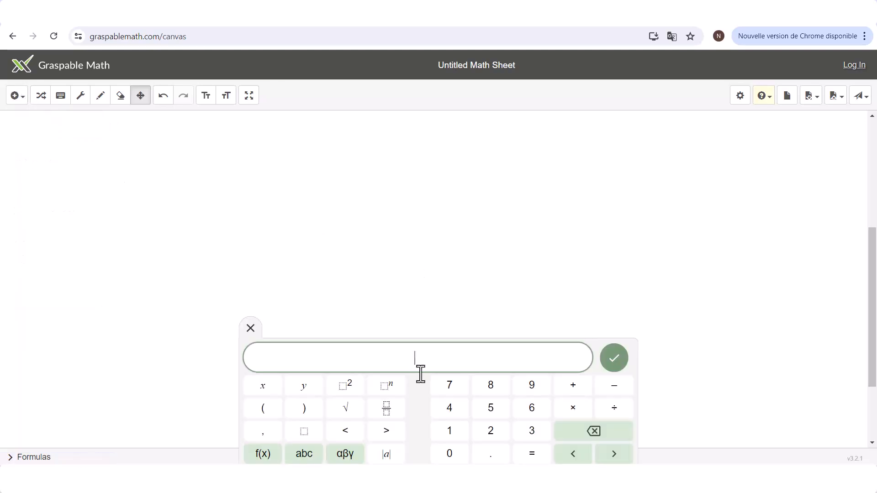
pyautogui.write('(5x')
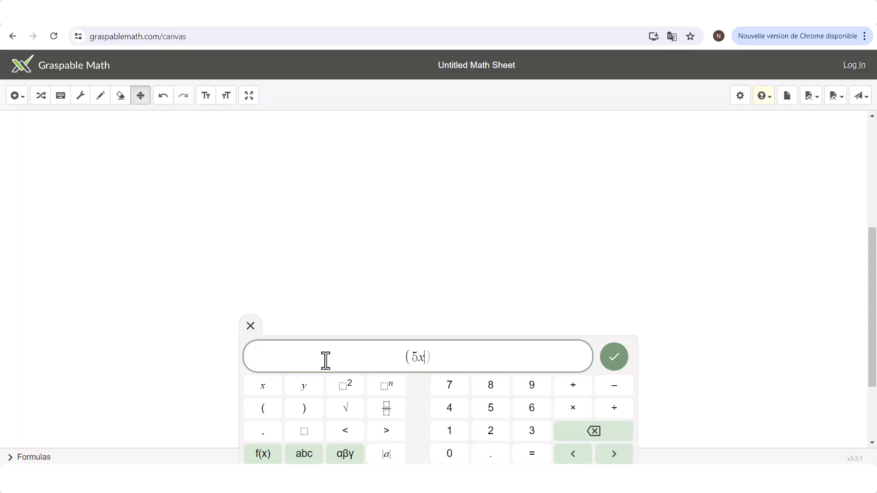
pyautogui.write('^2')
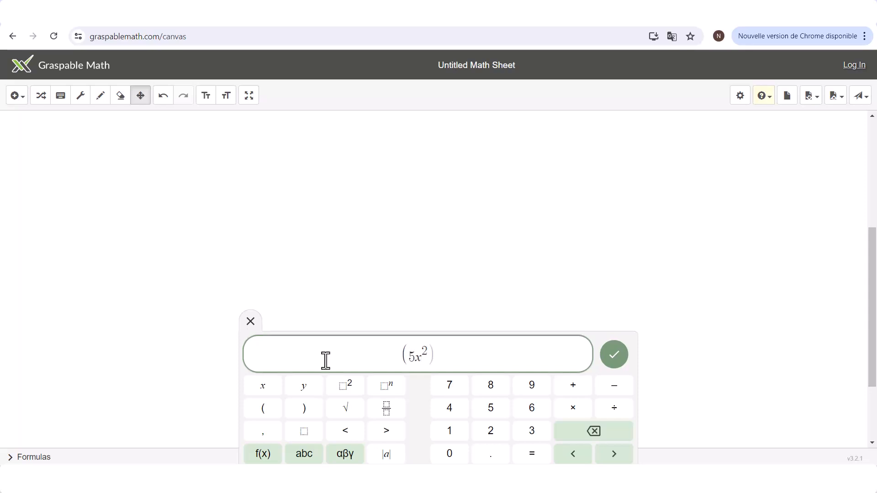
pyautogui.press('Right')
pyautogui.write('-3x)')
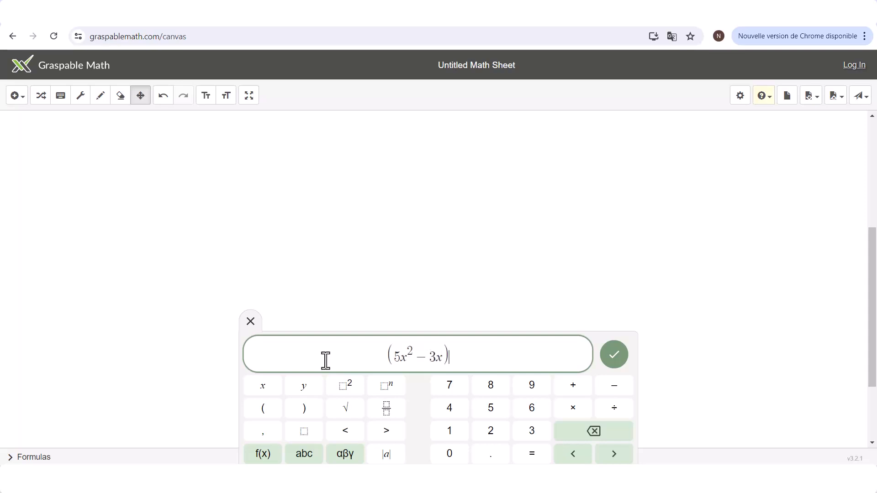
pyautogui.write('(2x')
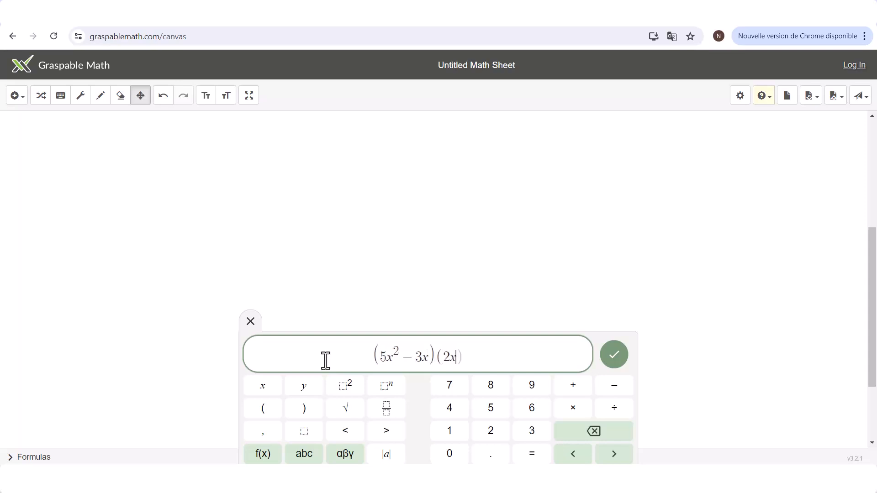
pyautogui.write('+3)+')
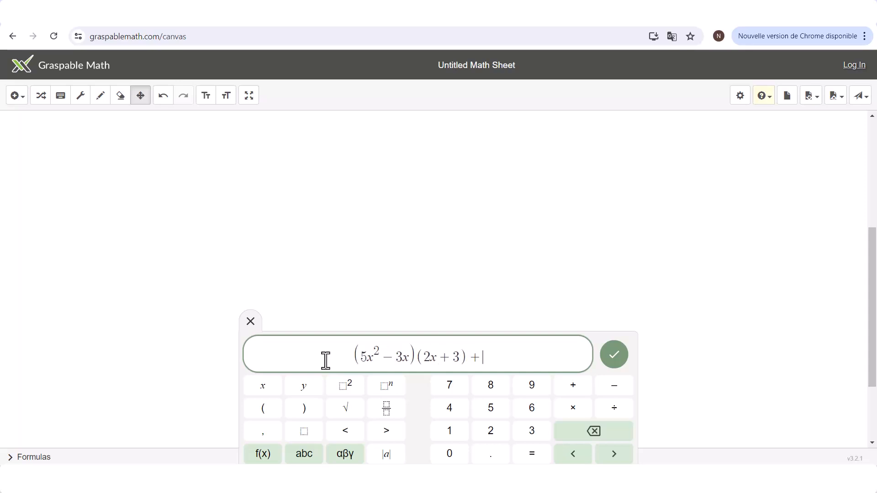
pyautogui.write('(6x^2')
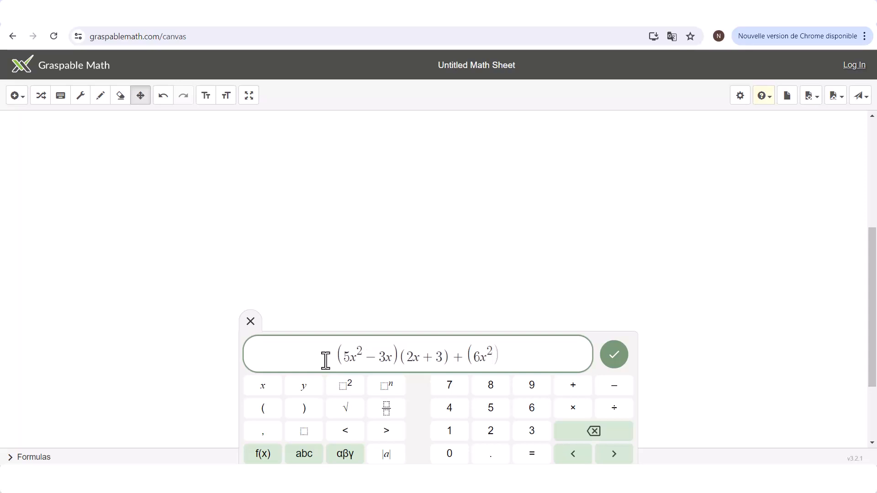
pyautogui.press('Right')
pyautogui.write('-')
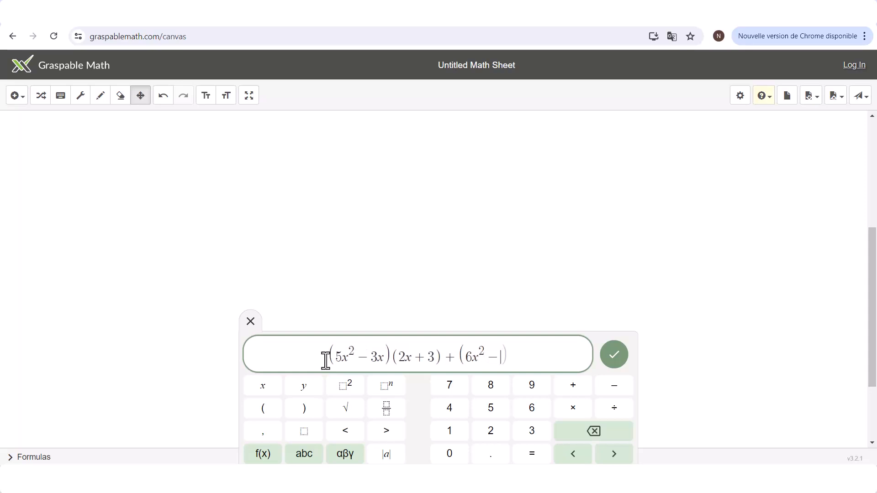
pyautogui.write('7x)')
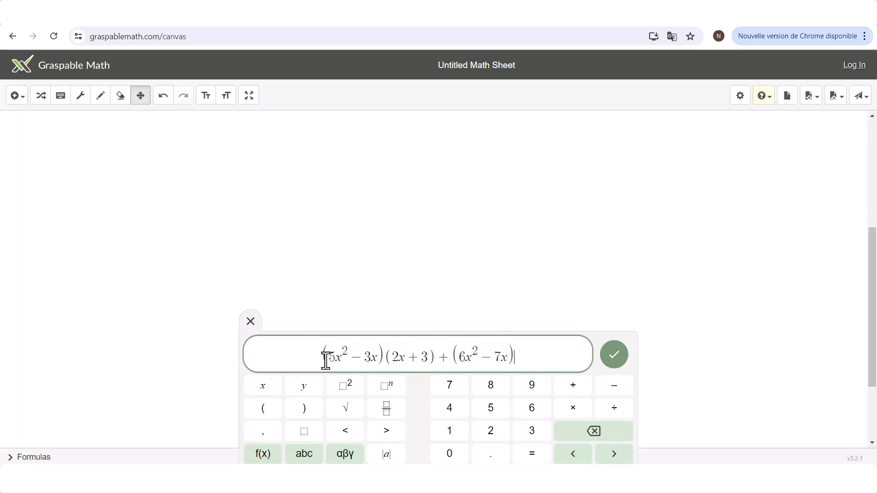
pyautogui.write('(')
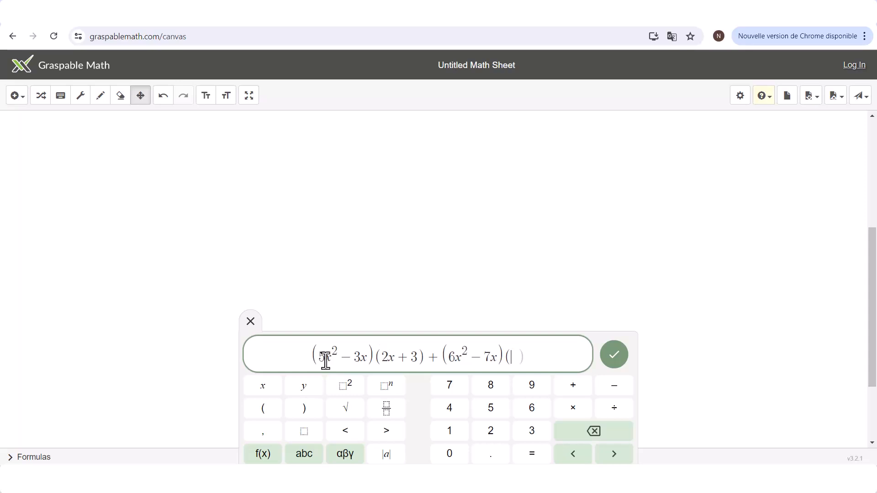
pyautogui.write('2x')
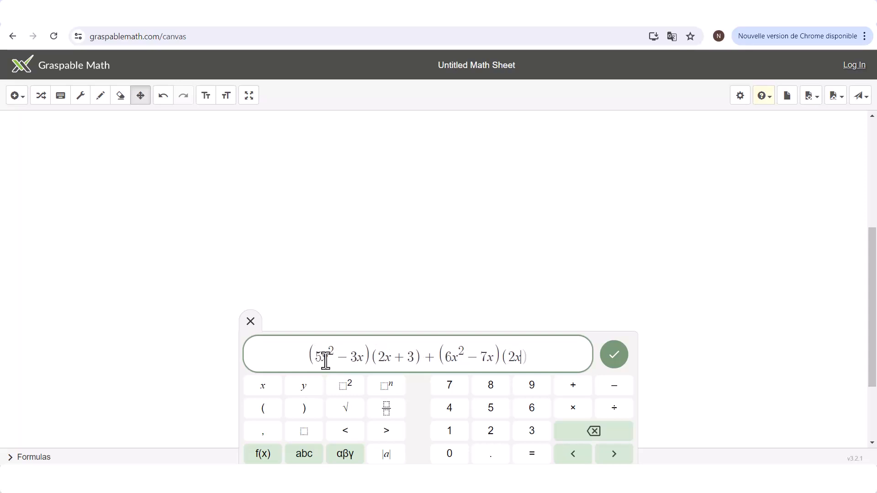
pyautogui.write('-7')
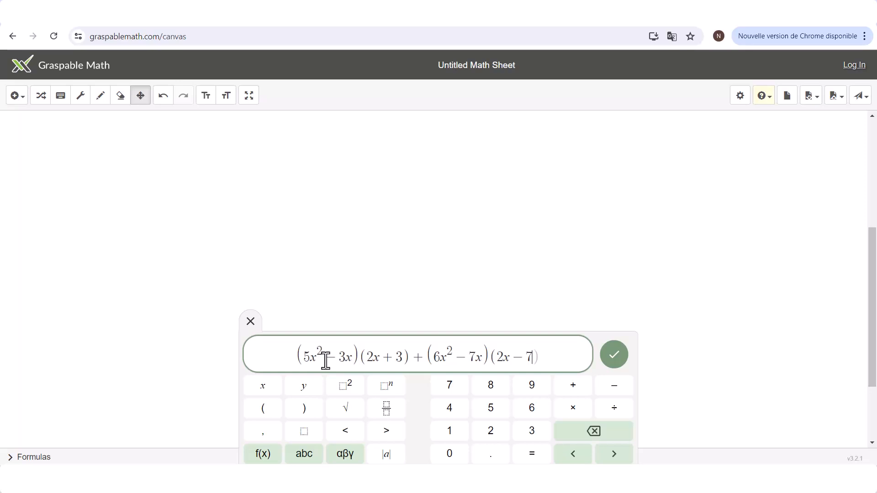
pyautogui.click(615, 356)
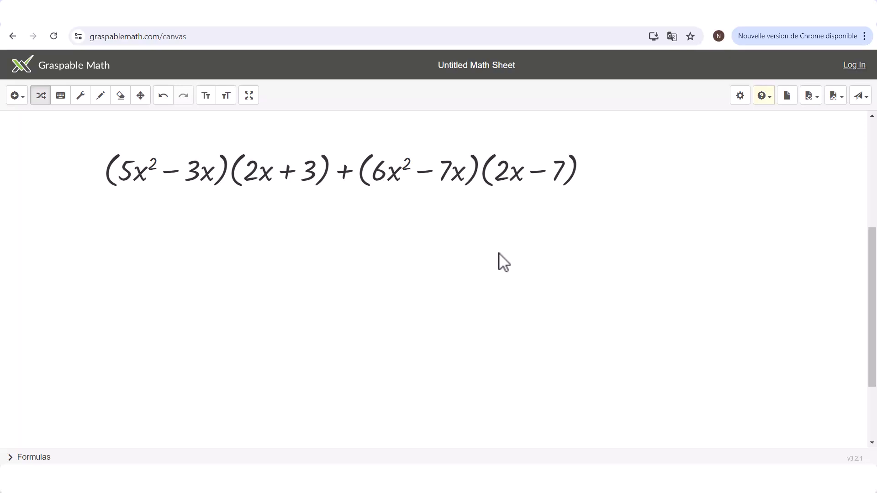
# - Expand both products and reorder the terms as 10x³ + 12x³ + 15x² − 6x² − 14x² − 42x² − 9x + 49x
pyautogui.click(486, 184)
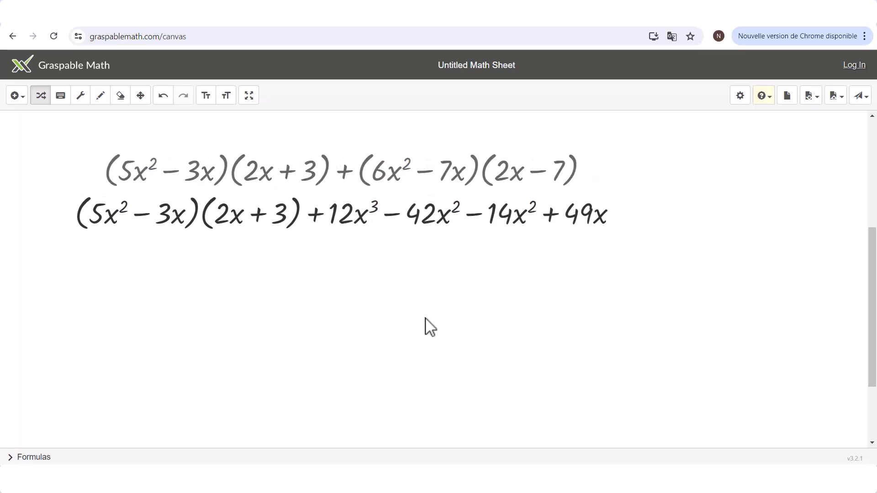
pyautogui.click(205, 228)
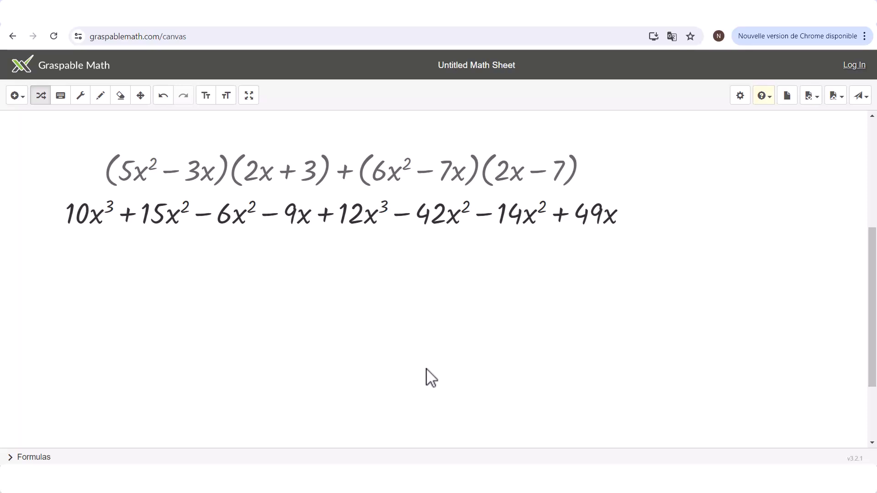
pyautogui.moveTo(342, 219); pyautogui.dragTo(128, 206)
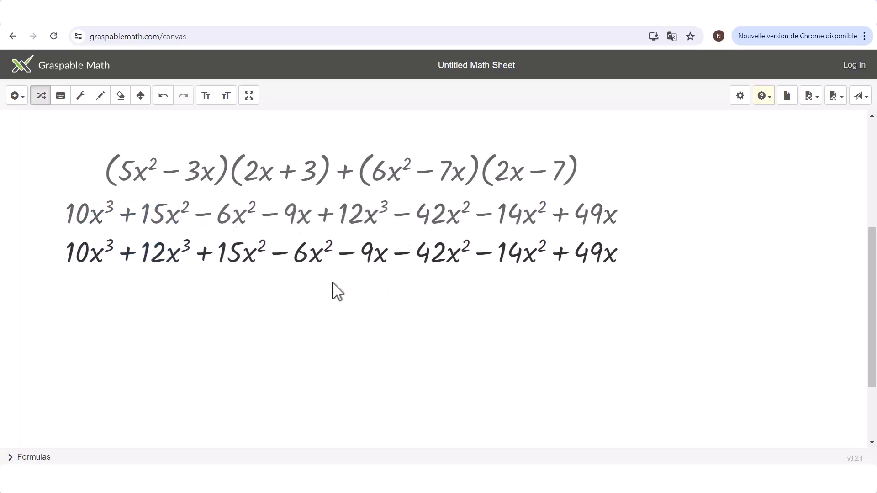
pyautogui.moveTo(409, 259); pyautogui.dragTo(376, 259)
pyautogui.moveTo(492, 254); pyautogui.dragTo(345, 268)
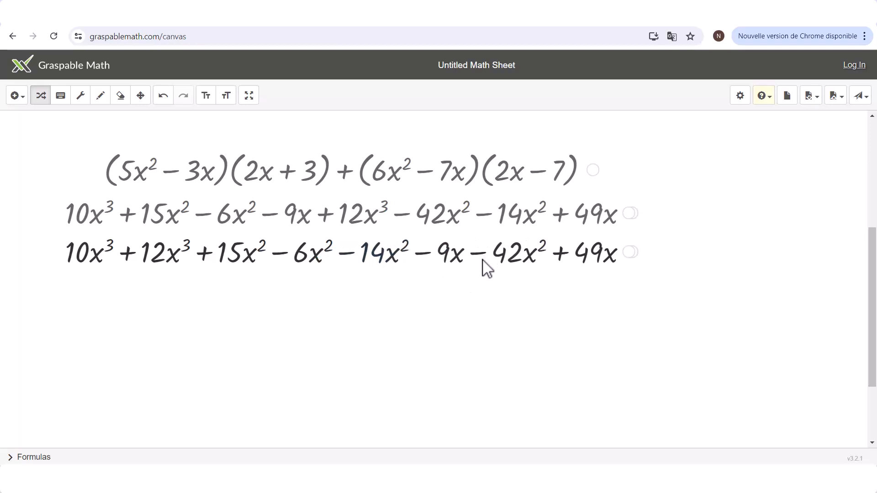
pyautogui.moveTo(485, 258); pyautogui.dragTo(400, 265)
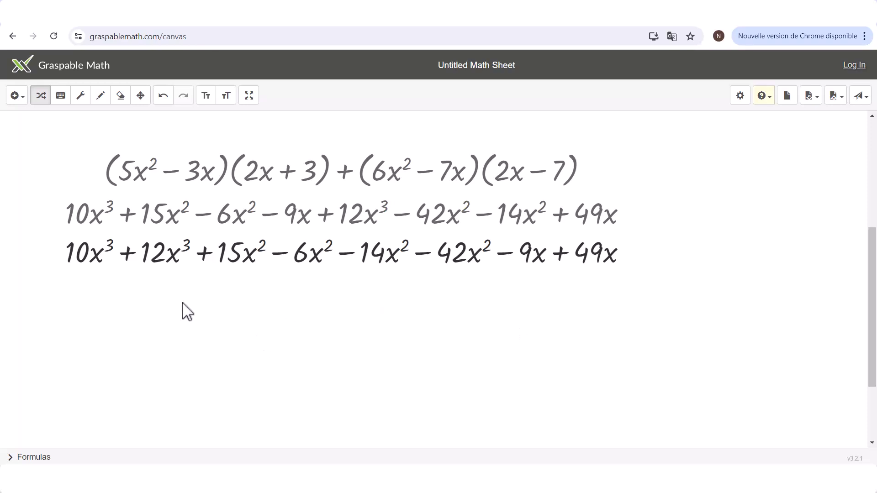
# - Combine the x³, x² and x terms of the expanded line into 22x³ − 47x² + 40x
pyautogui.click(127, 256)
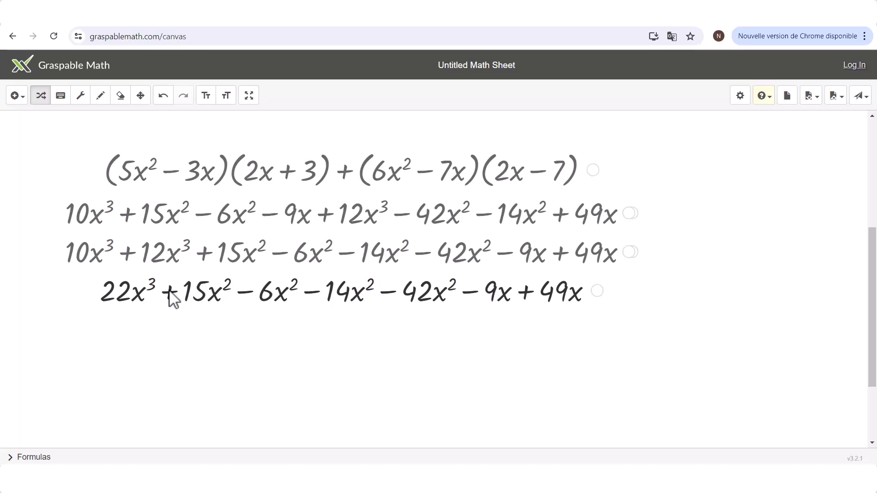
pyautogui.click(248, 292)
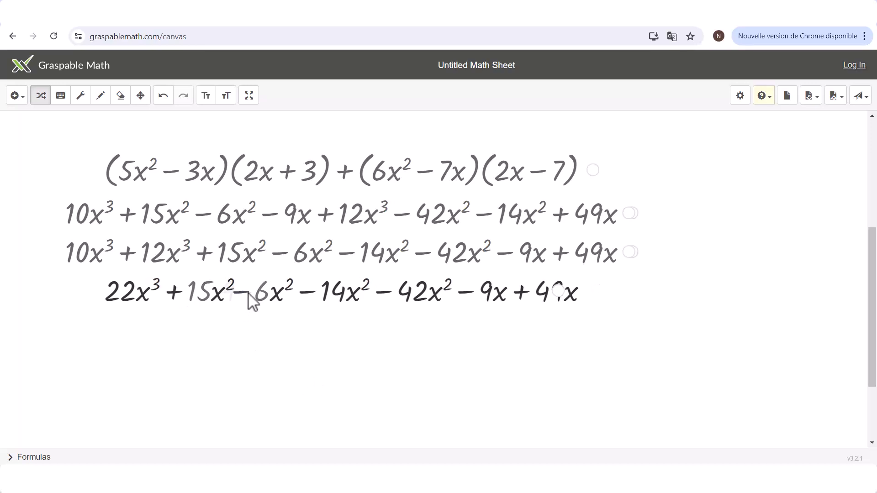
pyautogui.click(280, 295)
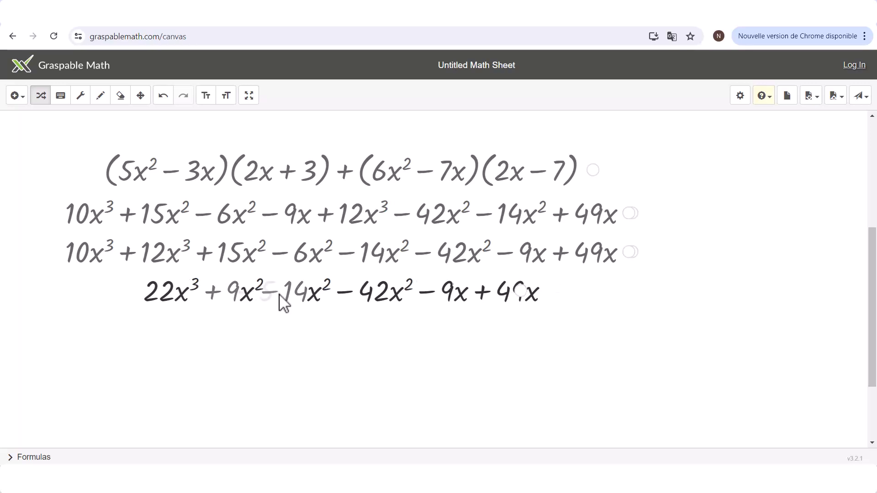
pyautogui.click(311, 294)
pyautogui.click(418, 292)
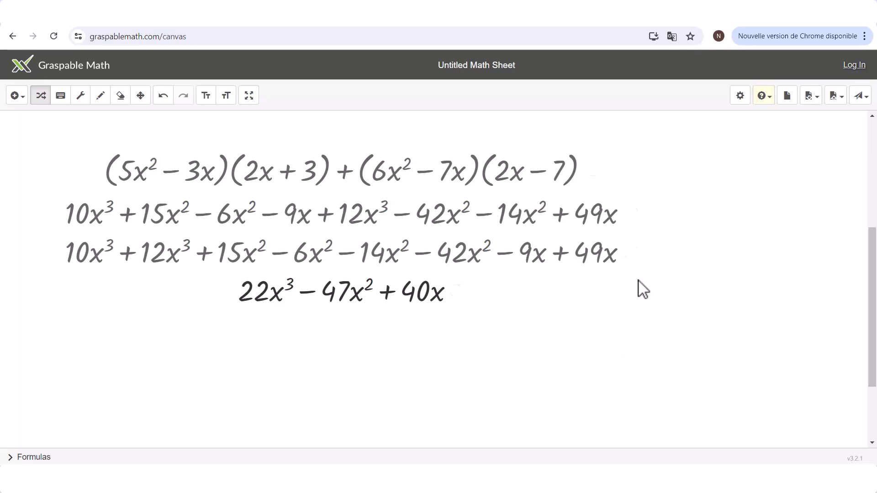
# - Adjust the coefficients in the original expression so the first factor of the second product becomes 5x² − 3x
pyautogui.moveTo(55, 153)
pyautogui.click(81, 95)
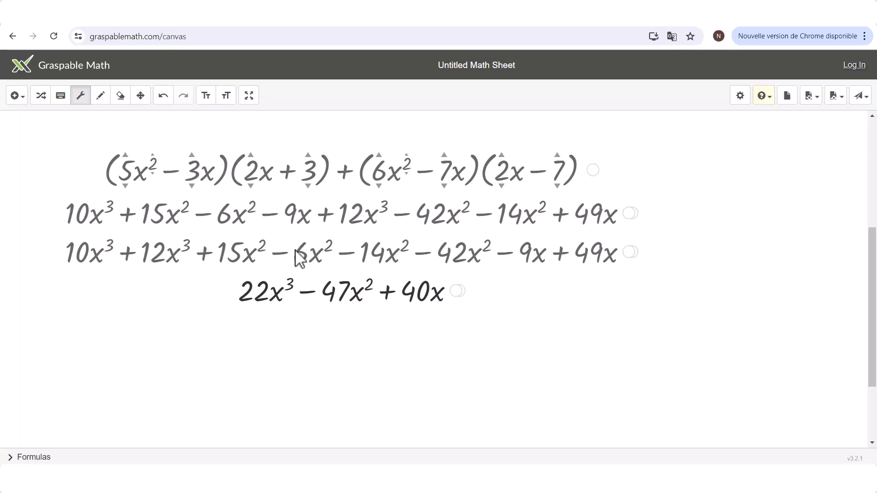
pyautogui.moveTo(381, 176)
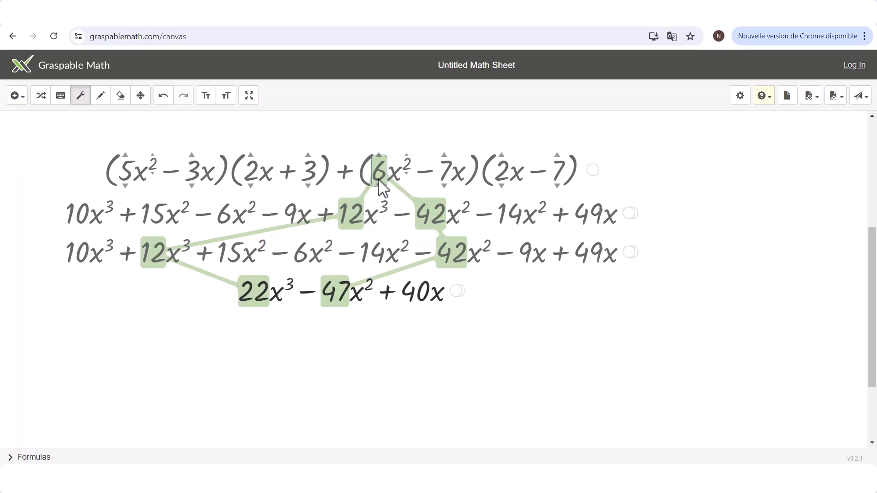
pyautogui.moveTo(379, 176); pyautogui.dragTo(382, 163)
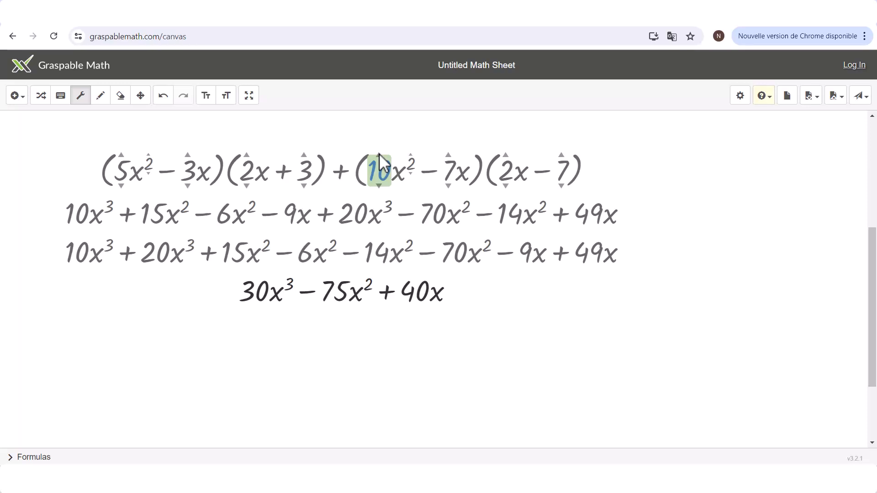
pyautogui.moveTo(379, 163); pyautogui.dragTo(377, 192)
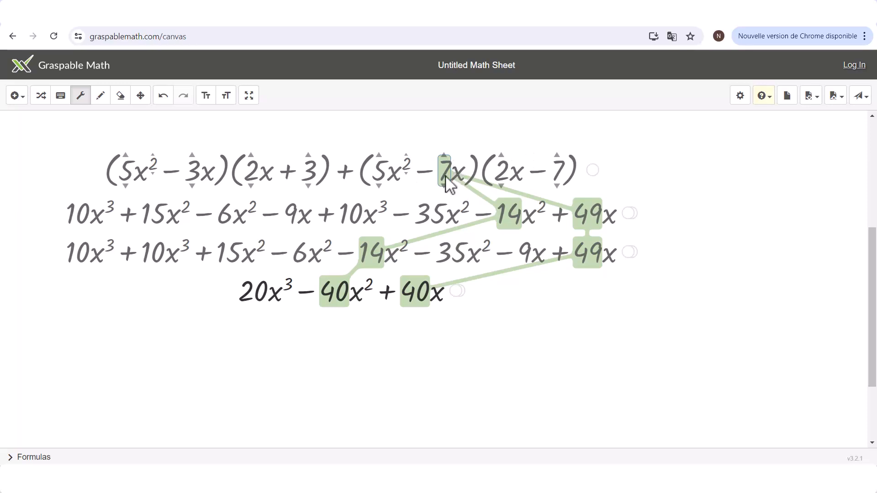
pyautogui.moveTo(445, 179)
pyautogui.mouseDown()
pyautogui.moveTo(446, 192)
pyautogui.moveTo(446, 162)
pyautogui.mouseUp()
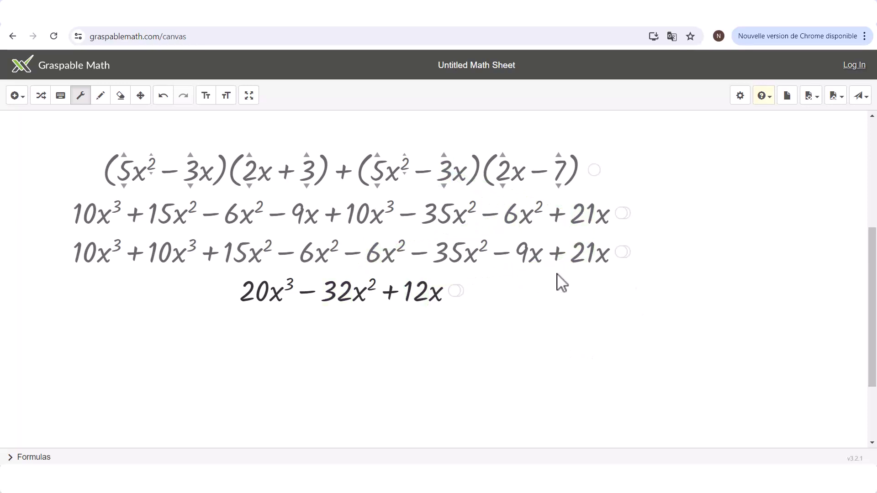
# - Return the derivation to its original line and factor out the common 5x² − 3x from both products
pyautogui.click(593, 170)
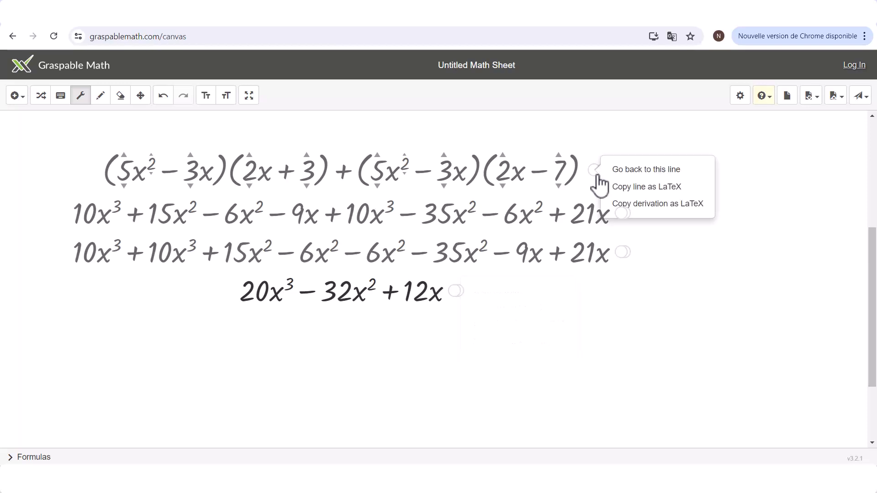
pyautogui.click(624, 171)
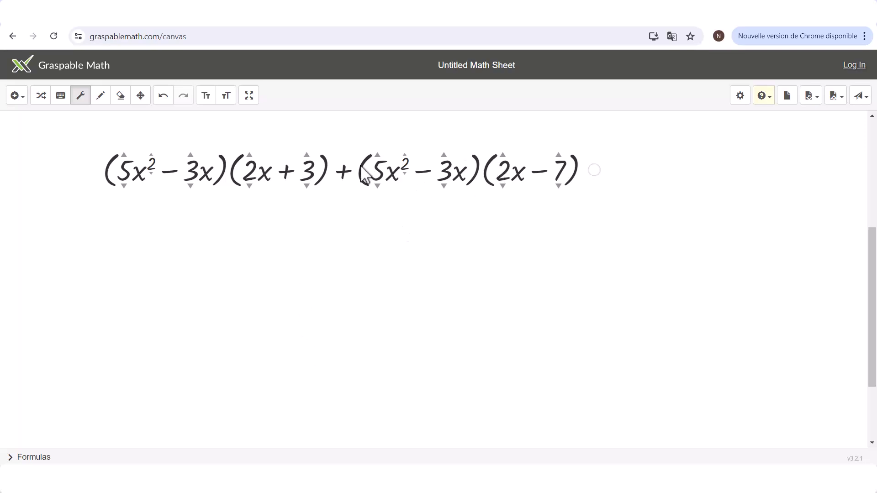
pyautogui.moveTo(366, 183); pyautogui.dragTo(163, 170)
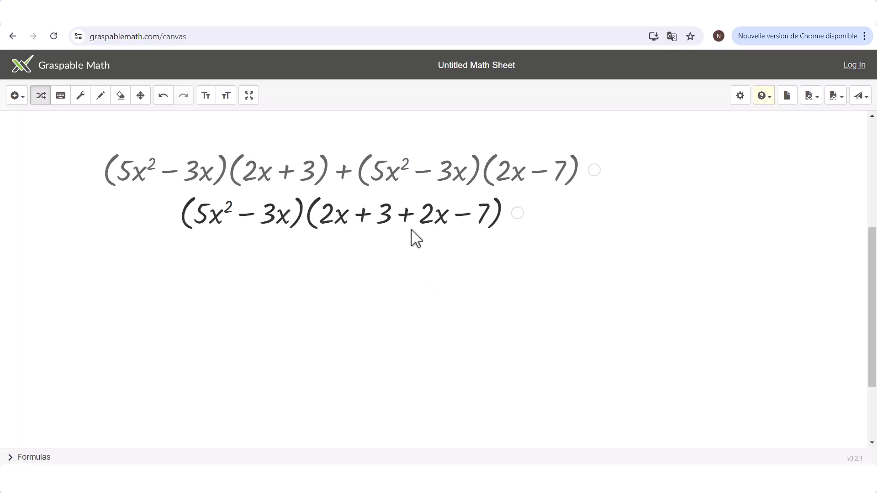
# - Reduce the second factor to 4x − 4 by grouping like terms, and expand the product into 20x³ − 32x² + 12x
pyautogui.moveTo(411, 224); pyautogui.dragTo(356, 214)
pyautogui.click(361, 259)
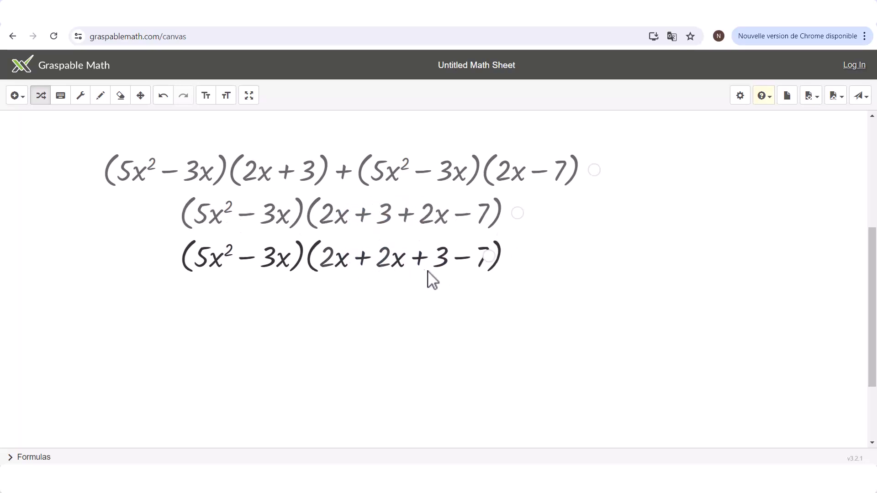
pyautogui.click(437, 301)
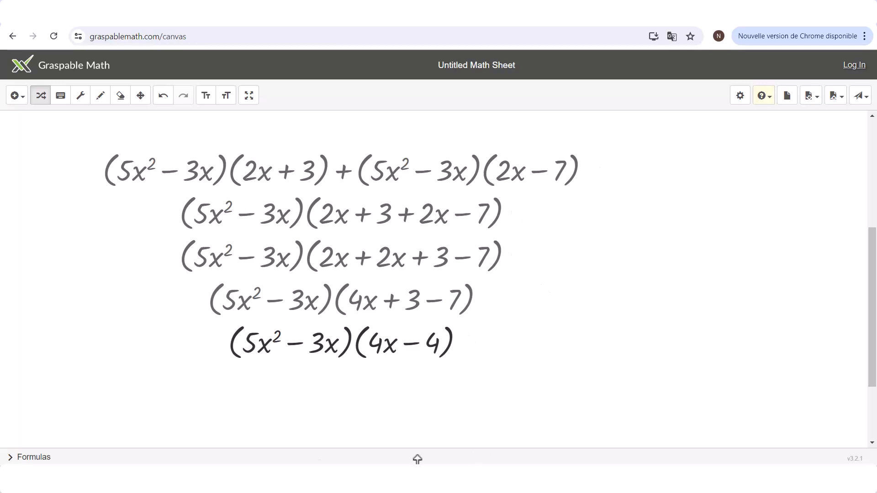
pyautogui.click(360, 356)
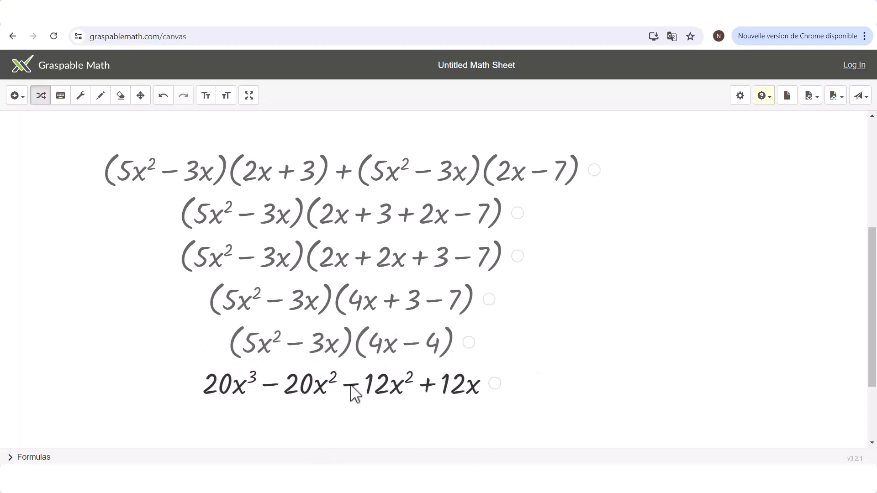
pyautogui.click(350, 386)
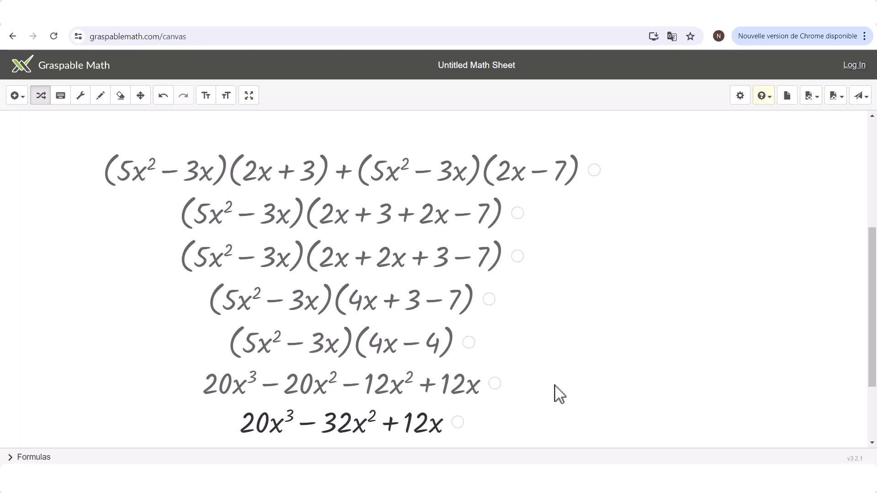
# - Insert the math expression x = 4 on the canvas
pyautogui.click(22, 97)
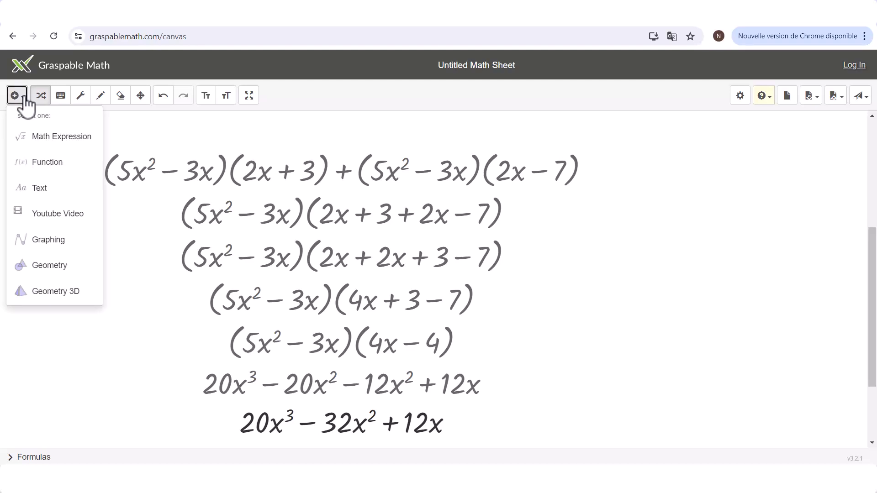
pyautogui.click(40, 138)
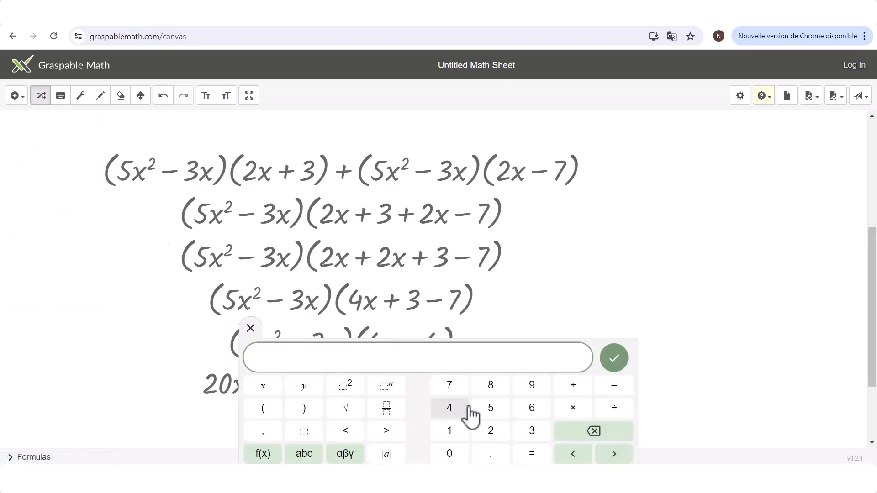
pyautogui.write('x = 4')
pyautogui.click(612, 360)
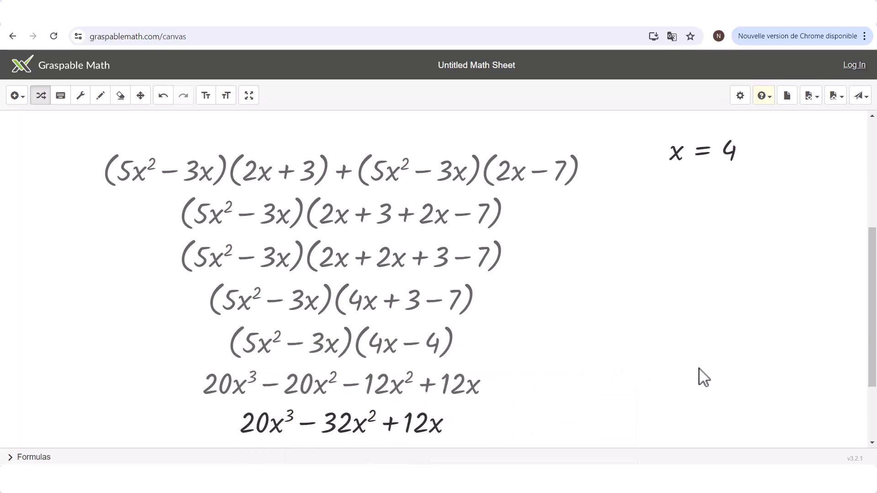
# - Return the derivation to its original line and substitute 4 for every x in it
pyautogui.click(594, 170)
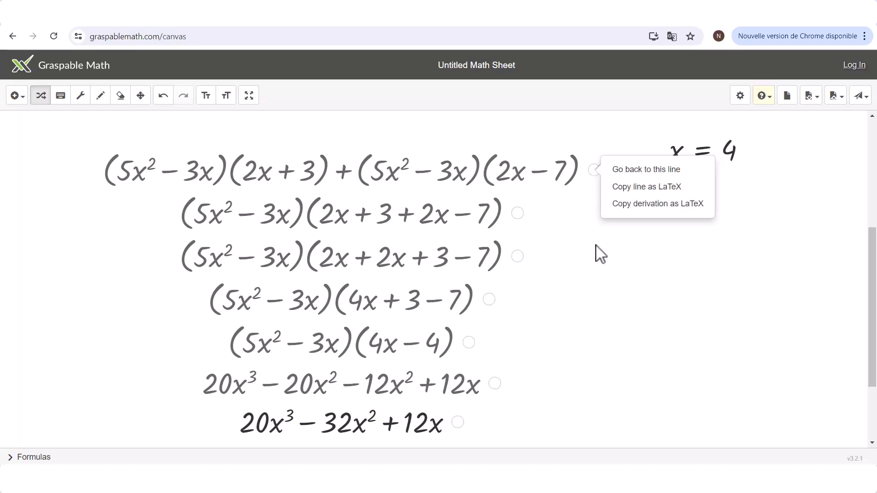
pyautogui.click(648, 173)
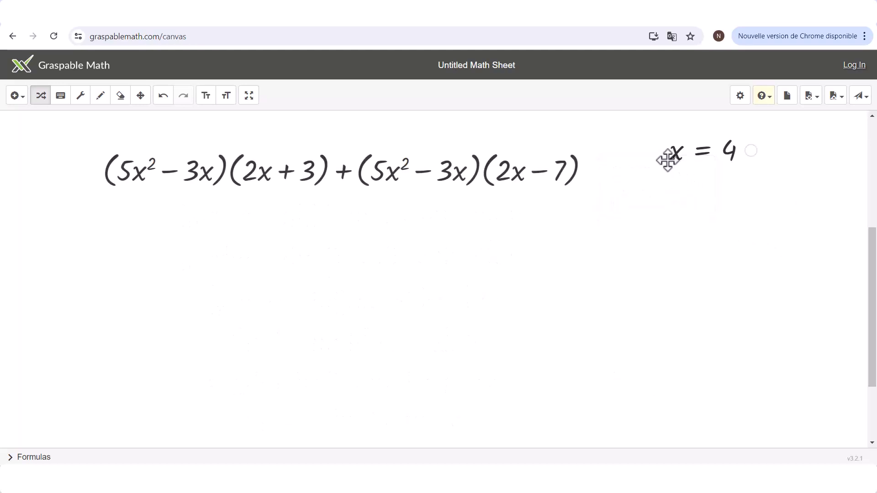
pyautogui.moveTo(681, 163); pyautogui.dragTo(518, 176)
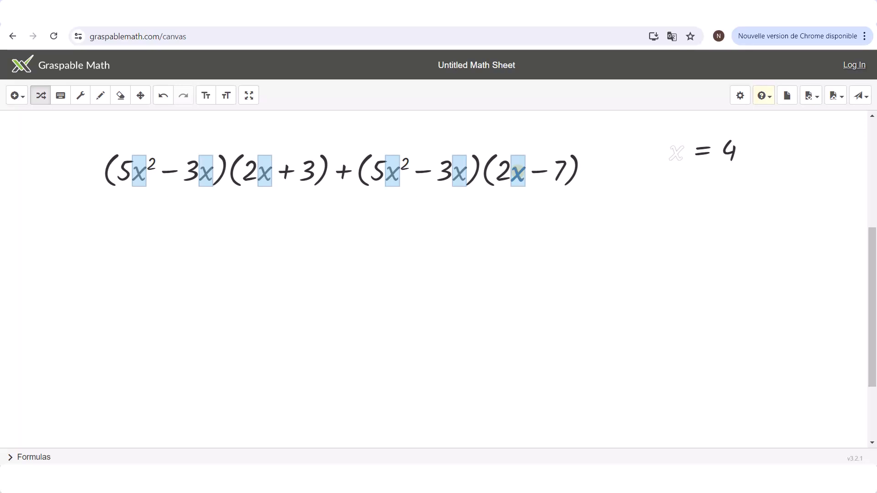
pyautogui.moveTo(519, 176); pyautogui.dragTo(518, 176)
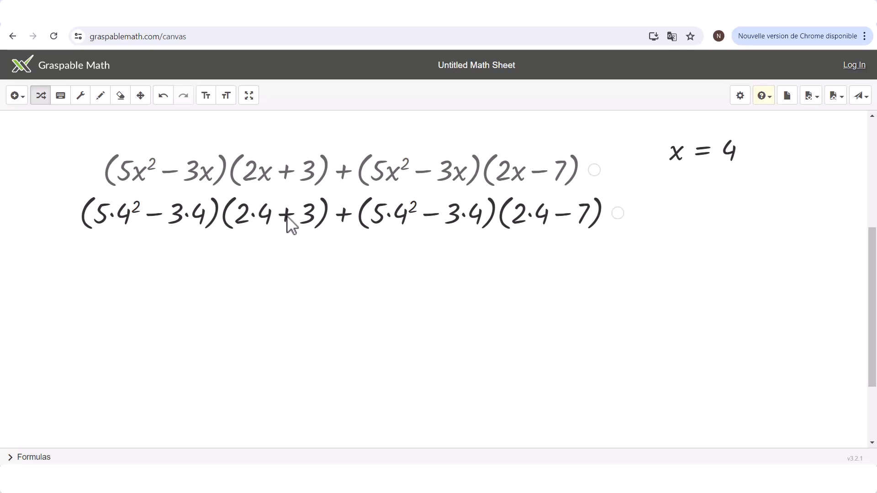
# - Evaluate the powers and products inside the parentheses to reach (80 − 12)(8 + 3) + (80 − 12)(8 − 7)
pyautogui.click(254, 216)
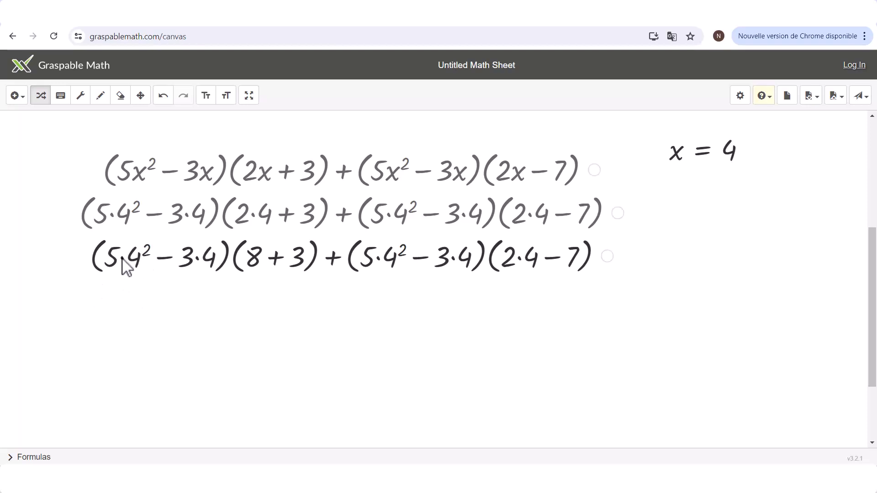
pyautogui.click(141, 265)
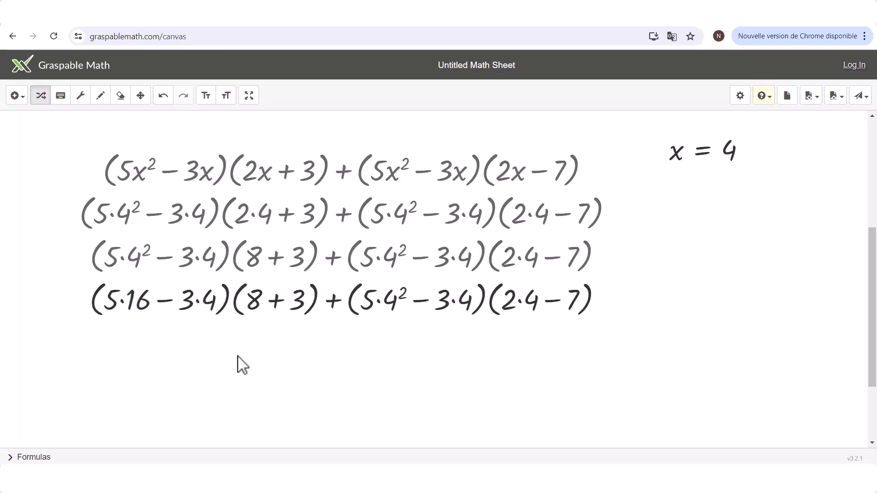
pyautogui.click(395, 298)
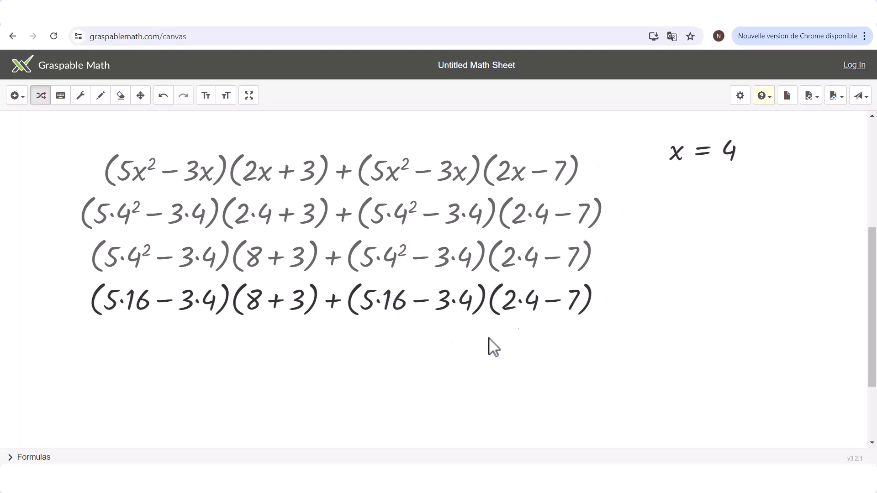
pyautogui.click(522, 302)
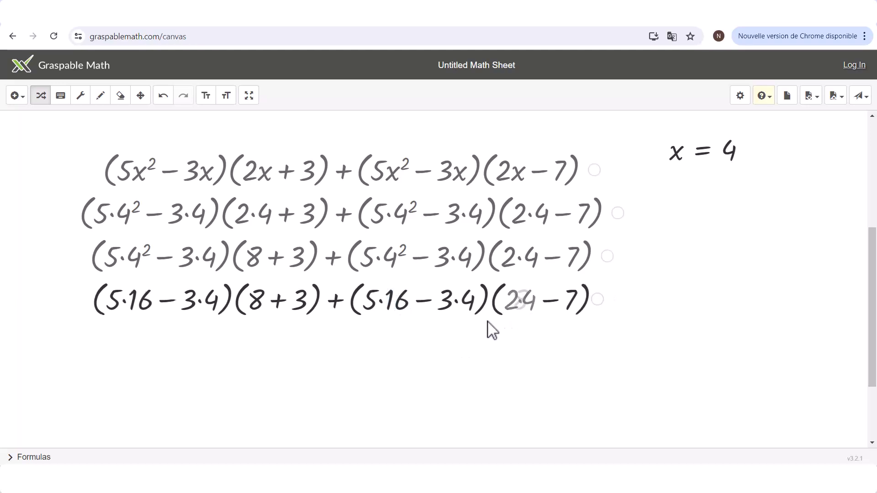
pyautogui.click(466, 346)
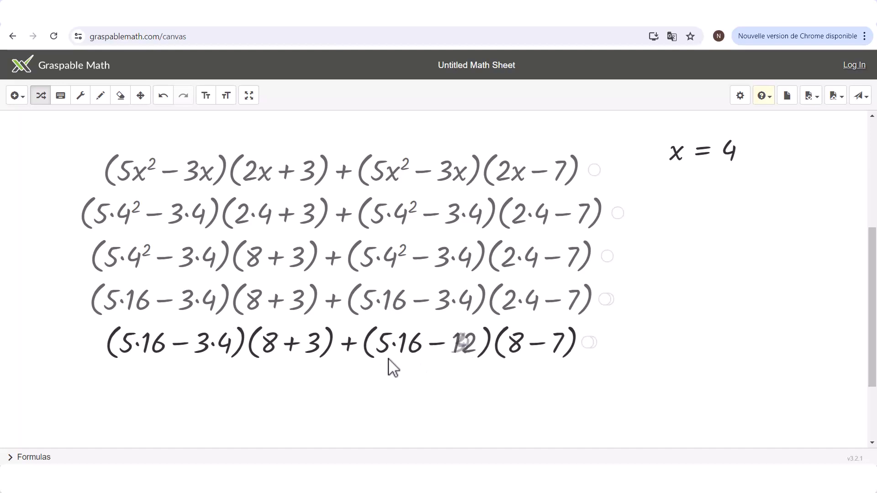
pyautogui.click(396, 346)
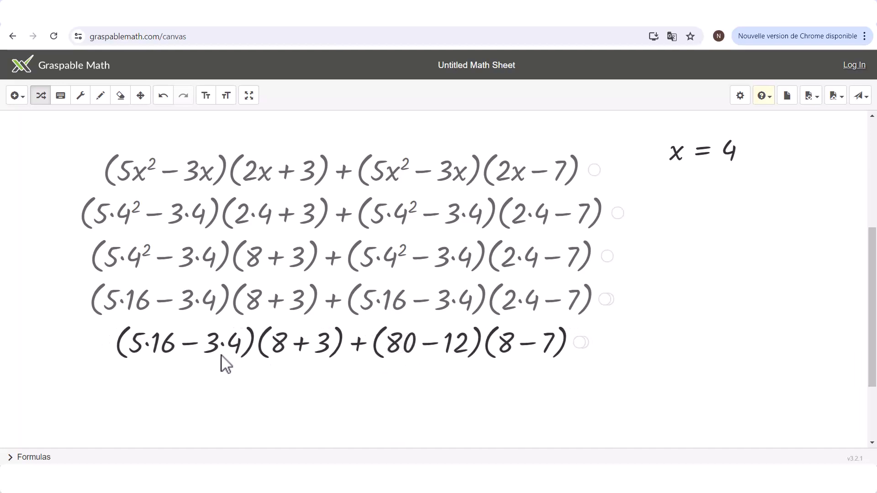
pyautogui.click(179, 351)
pyautogui.click(151, 352)
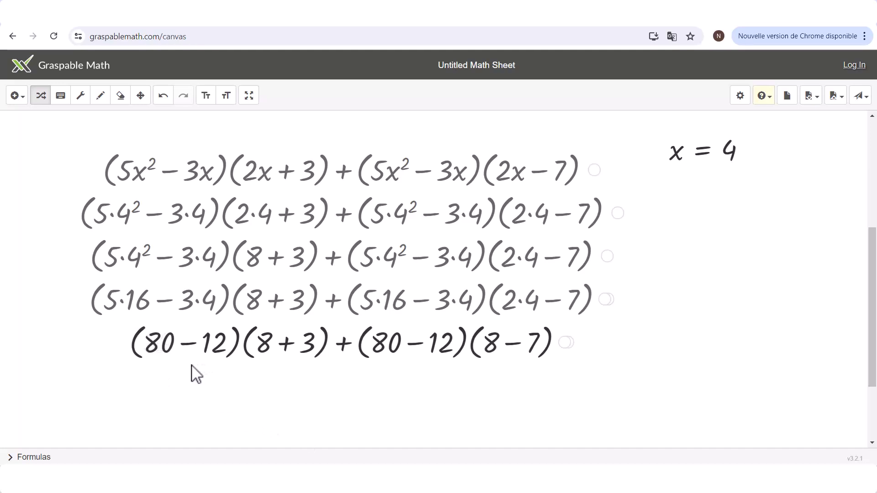
# - Evaluate each parenthesis to get 68·11 + 68·1, and calculate that line down to 816
pyautogui.click(193, 346)
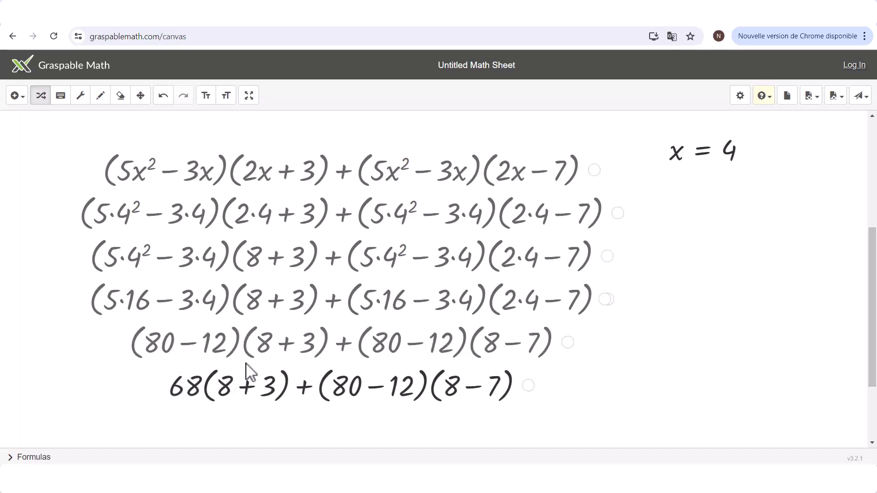
pyautogui.click(255, 387)
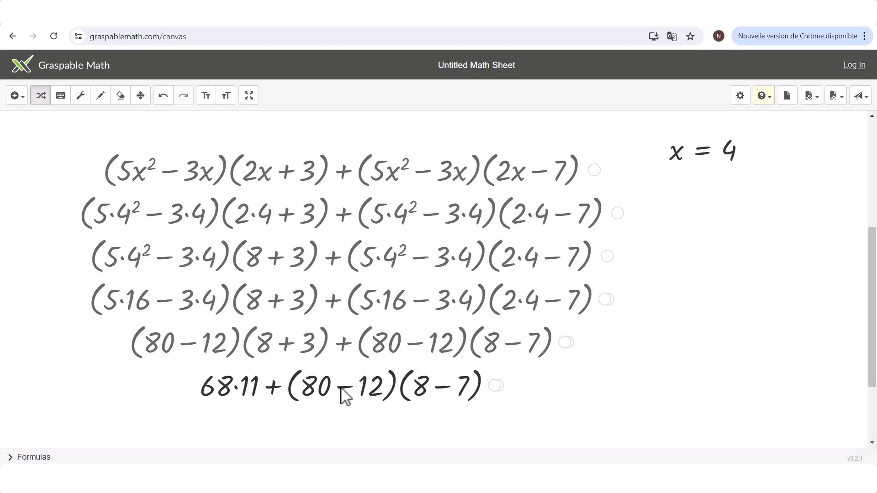
pyautogui.click(343, 394)
pyautogui.click(398, 390)
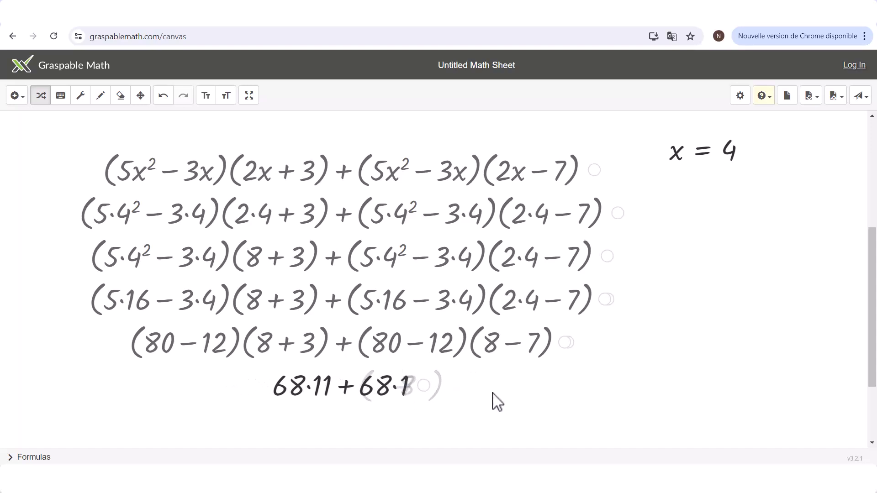
pyautogui.click(313, 397)
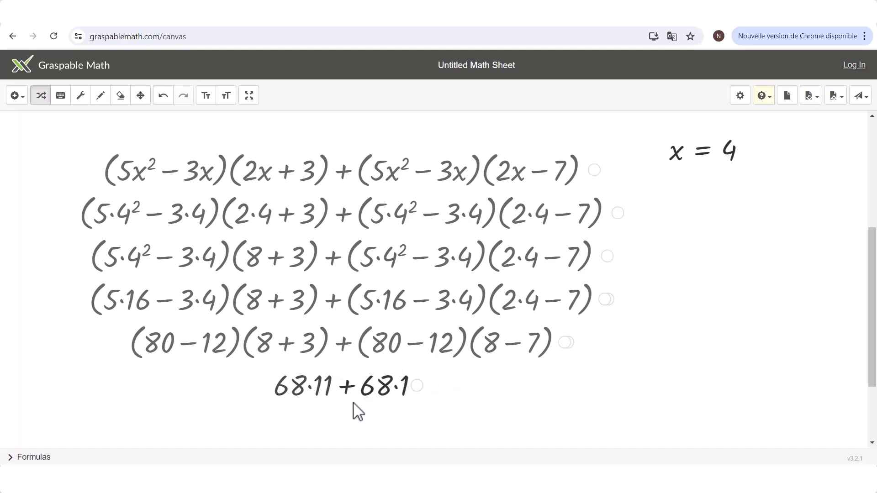
pyautogui.click(388, 426)
pyautogui.click(346, 427)
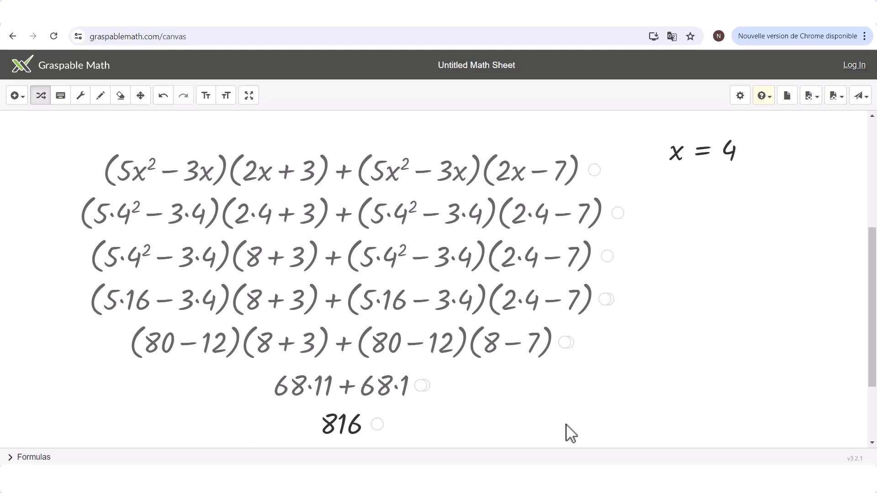
# - Delete the finished derivation and the x = 4 expression from the canvas
pyautogui.click(140, 96)
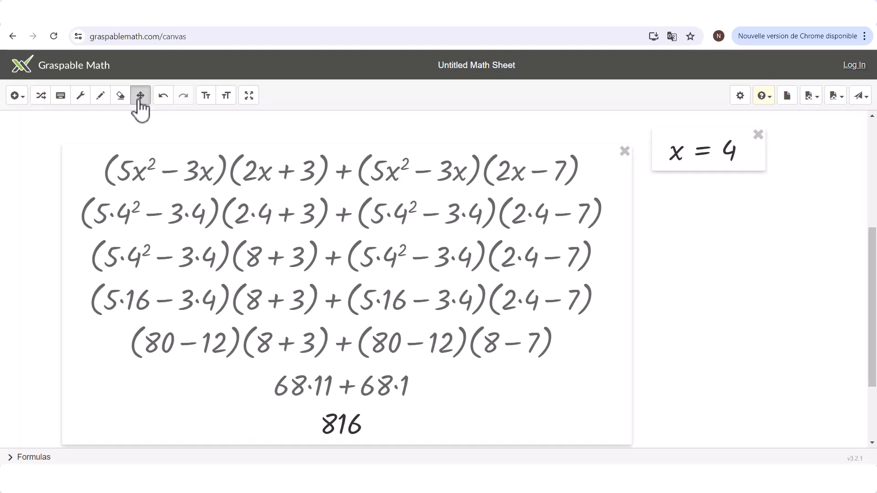
pyautogui.click(624, 151)
pyautogui.click(758, 137)
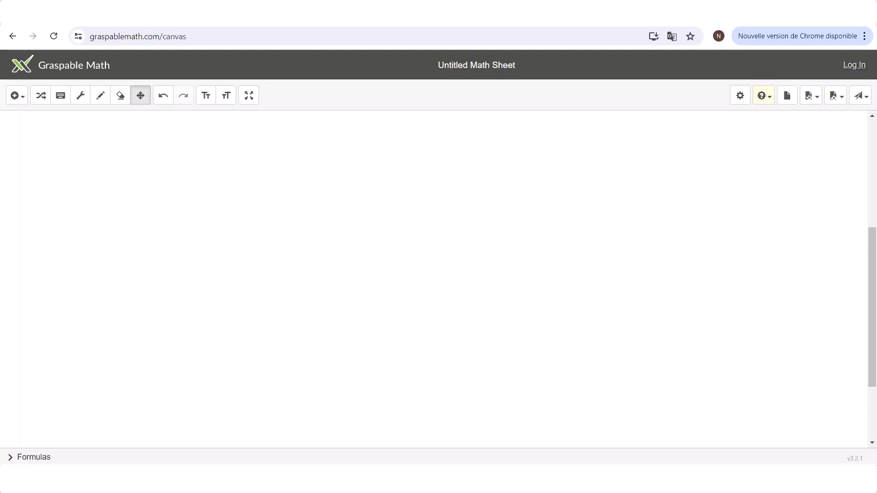
# - Insert the equation 2x − 6 = 5x + 7 as a math expression on the canvas
pyautogui.click(22, 97)
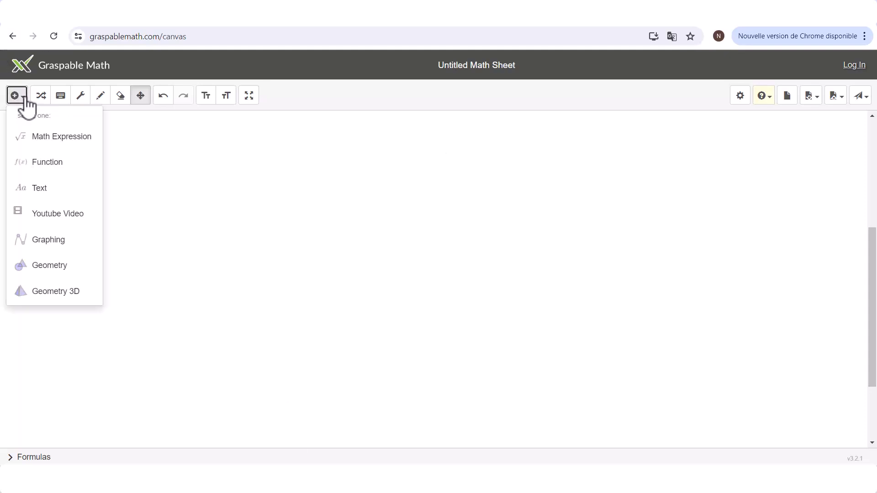
pyautogui.click(53, 137)
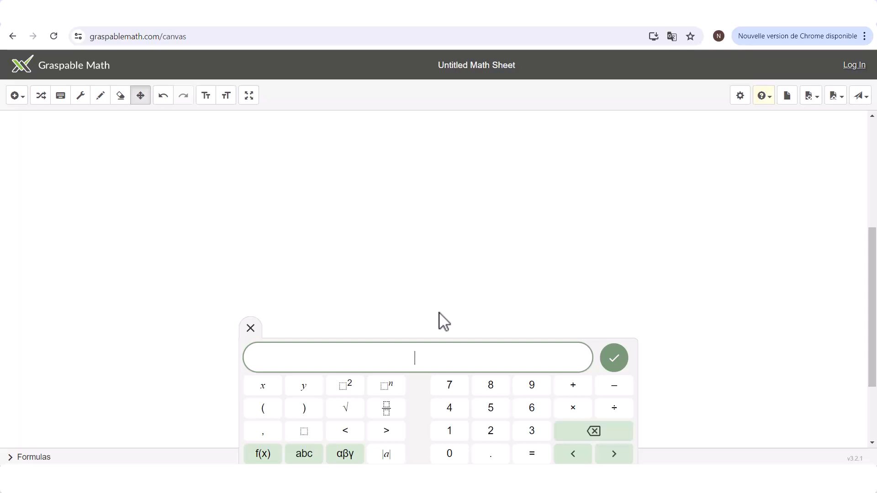
pyautogui.write('2x-')
pyautogui.write('6')
pyautogui.write('=')
pyautogui.write('5')
pyautogui.write('x+7')
pyautogui.click(612, 361)
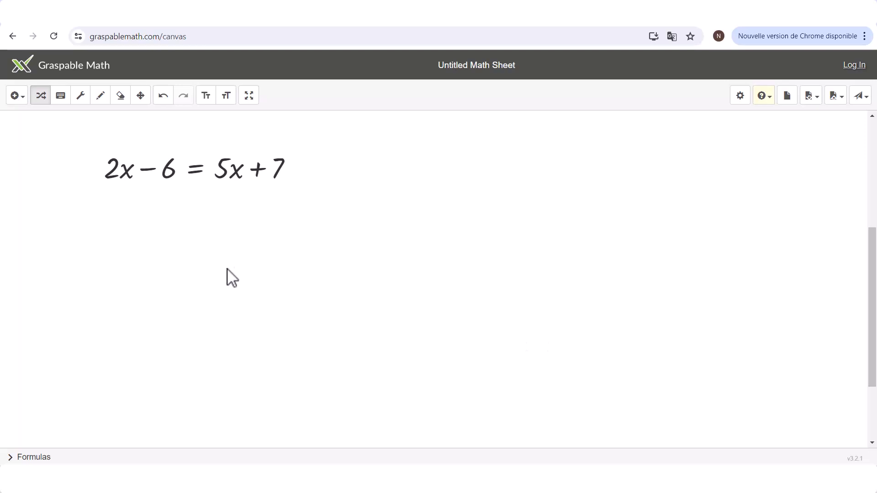
# - Add 6 to both sides of the equation and combine the constants to reach 2x = 5x + 13
pyautogui.click(196, 171)
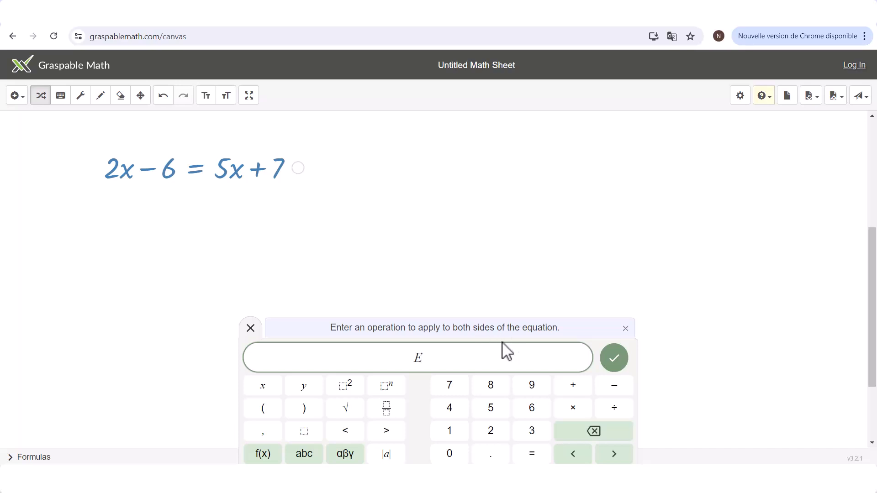
pyautogui.write('+ 6')
pyautogui.click(612, 366)
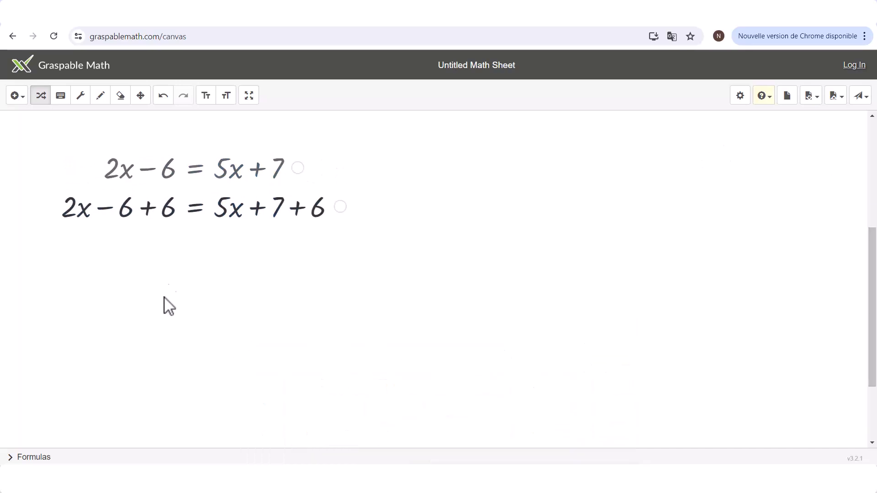
pyautogui.click(149, 213)
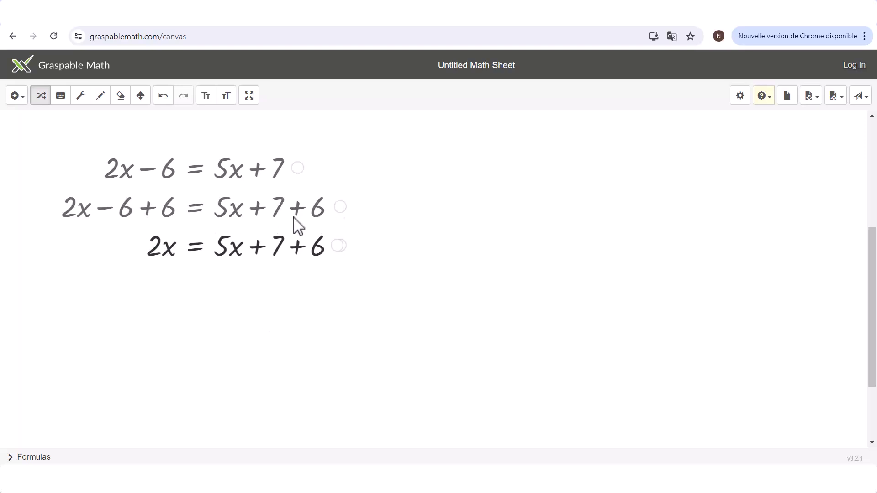
pyautogui.click(295, 247)
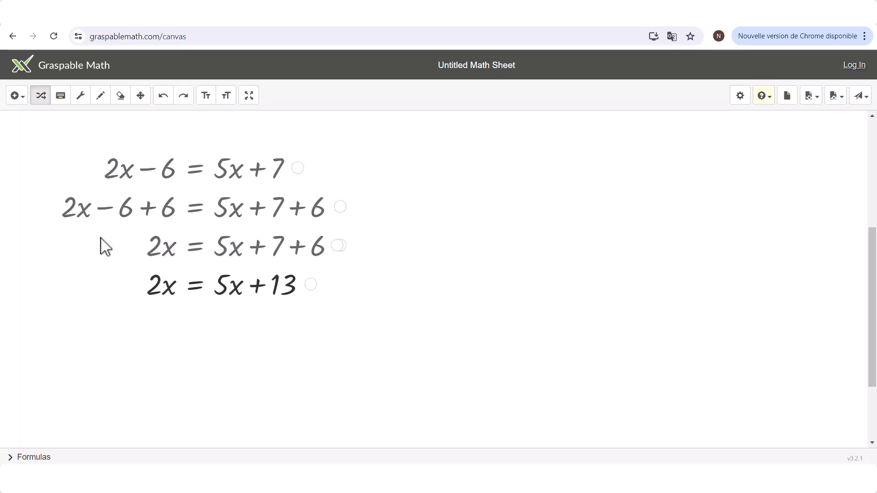
# - Move 13 to the equation's left side and 2x to its right side, simplifying to −13 = 3x
pyautogui.moveTo(257, 290); pyautogui.dragTo(99, 282)
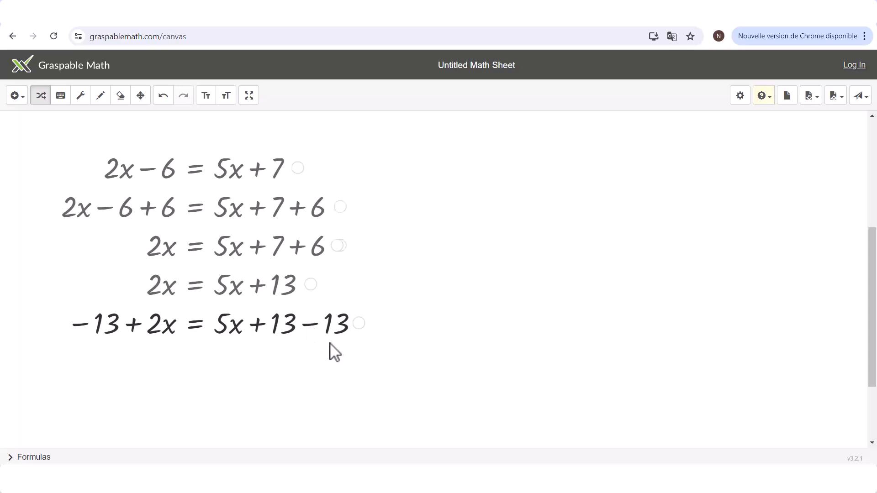
pyautogui.click(313, 326)
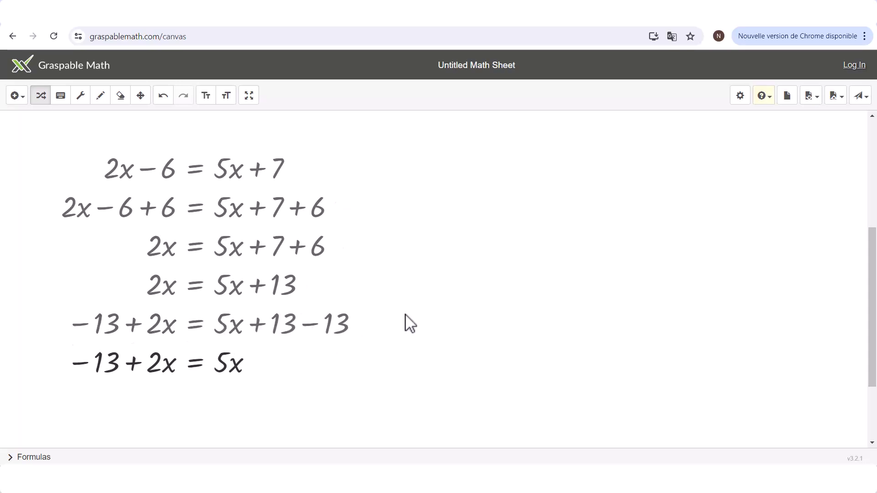
pyautogui.moveTo(134, 370); pyautogui.dragTo(268, 372)
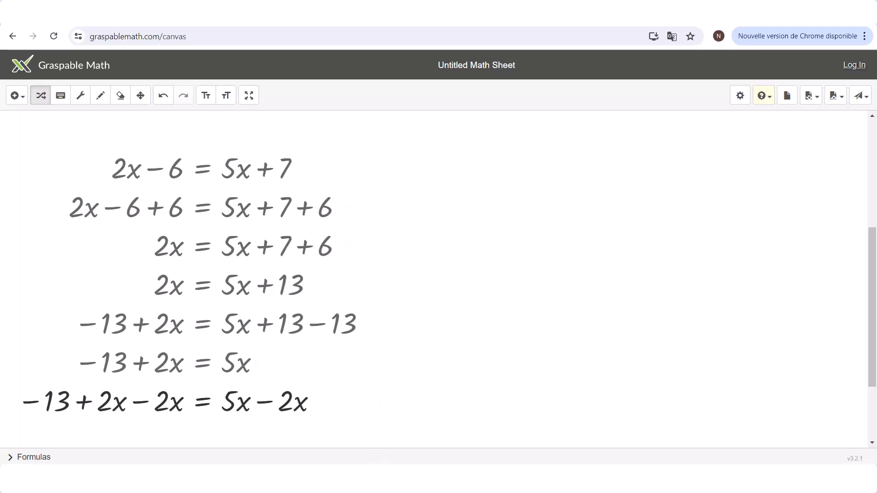
pyautogui.click(144, 412)
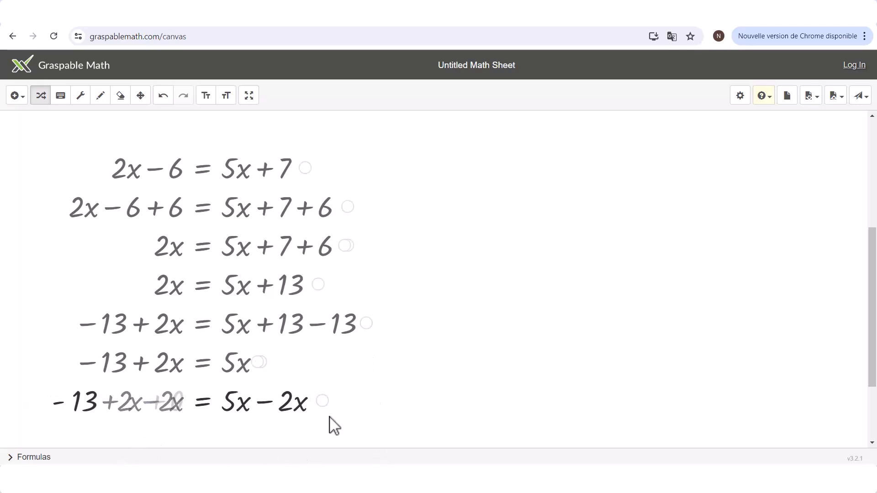
pyautogui.click(270, 411)
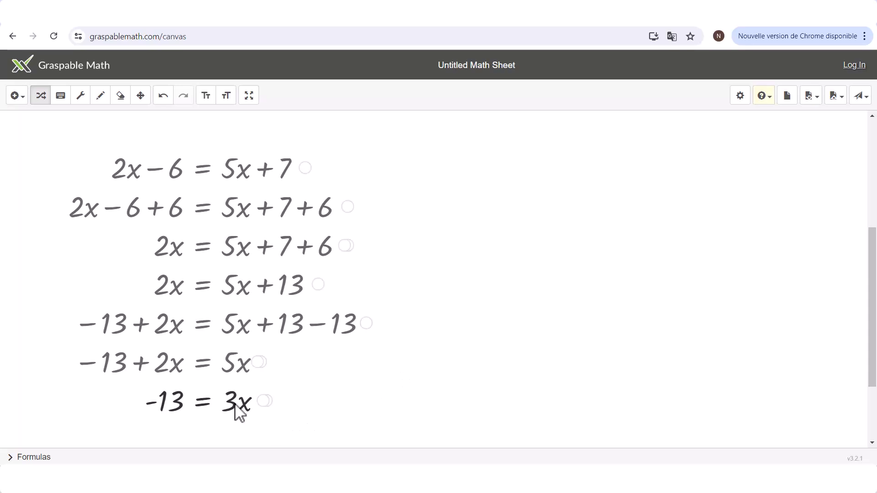
# - Divide both sides by the coefficient 3 and cancel it to get −13/3 = x
pyautogui.moveTo(231, 405); pyautogui.dragTo(168, 442)
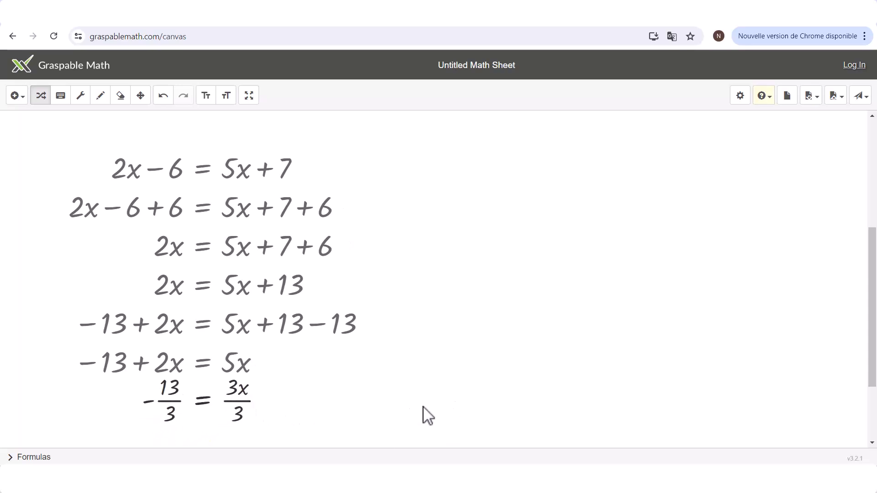
pyautogui.click(244, 404)
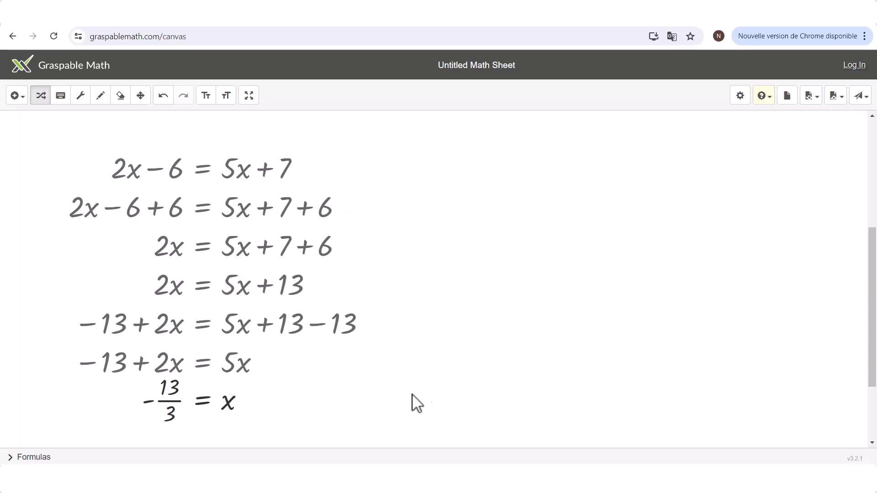